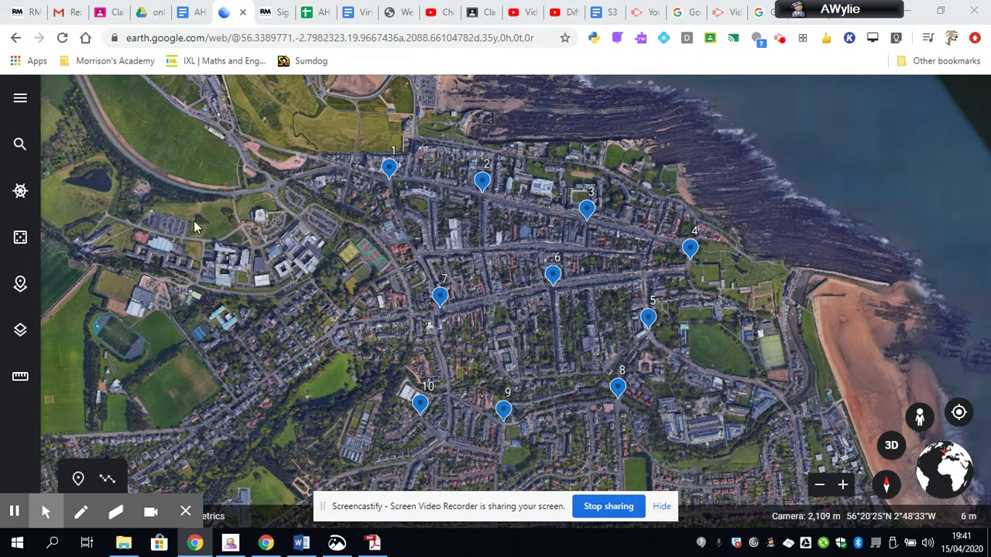
- Open the saved "Sites visited in St Andrews" project and bring all its numbered placemarks into view
click(20, 287)
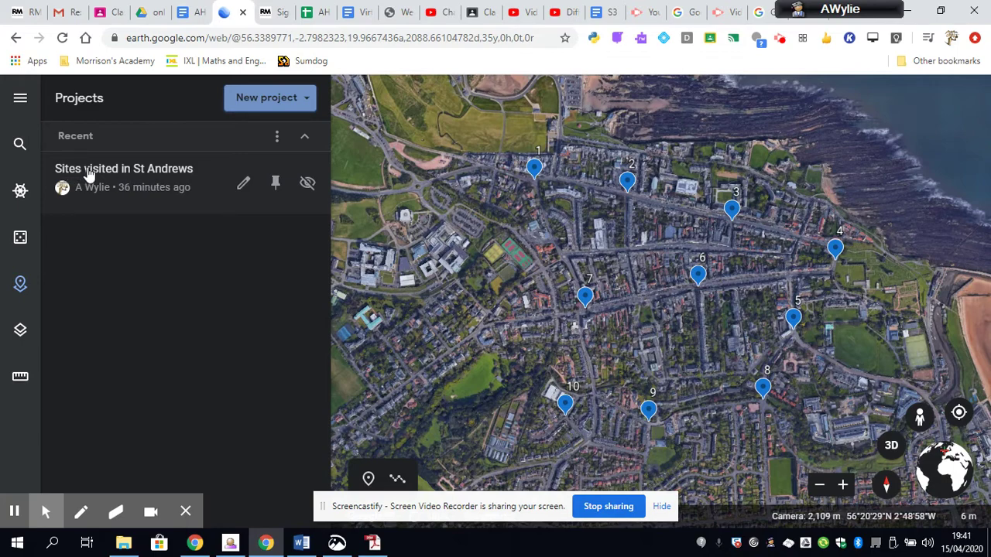
click(120, 178)
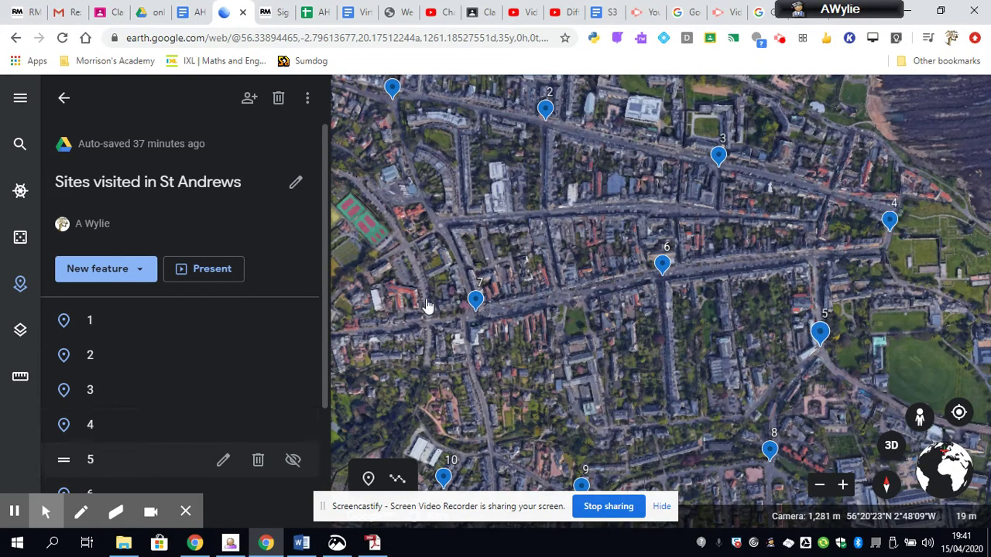
scroll(481, 198, down, 2)
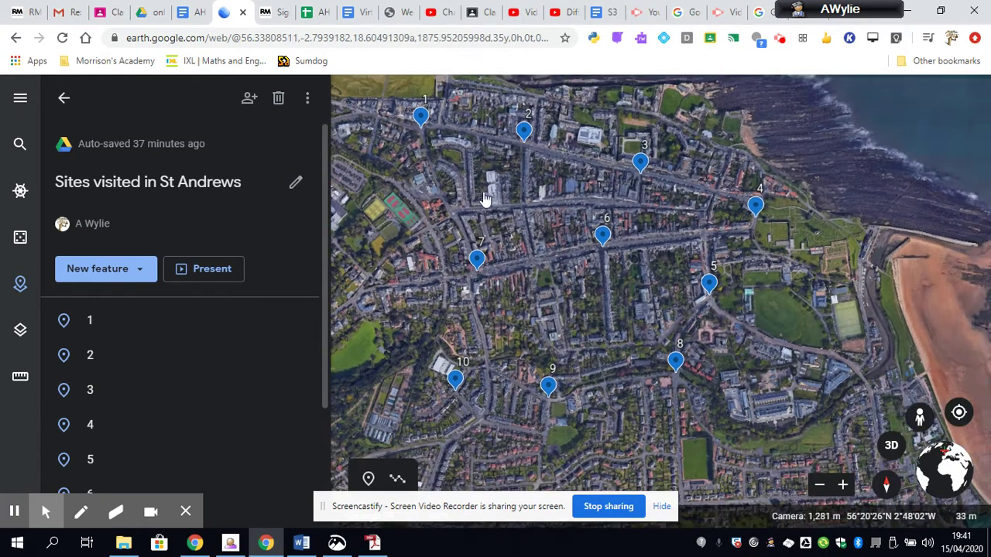
drag(532, 214, 537, 217)
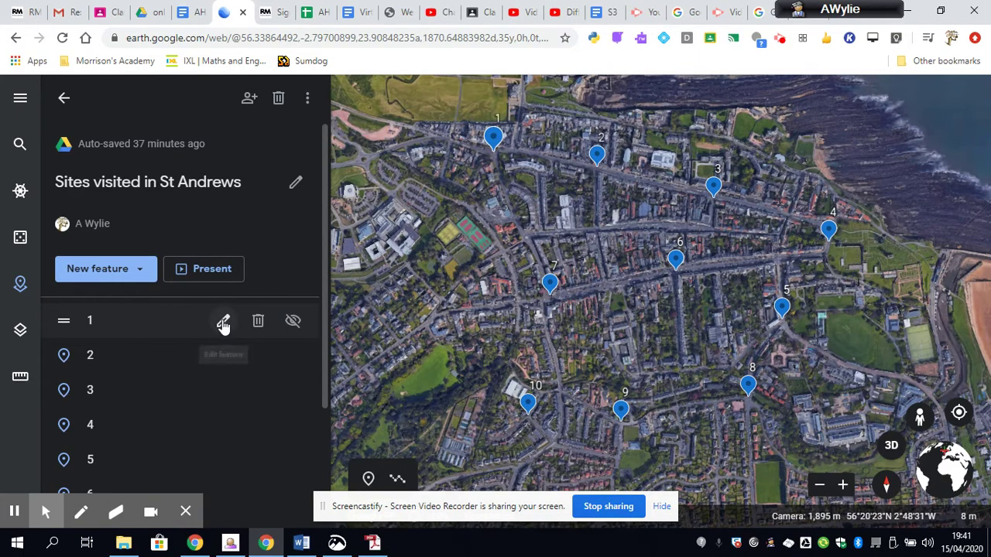
- Set the size of placemark 1 to Small and return to the project's feature list
click(223, 324)
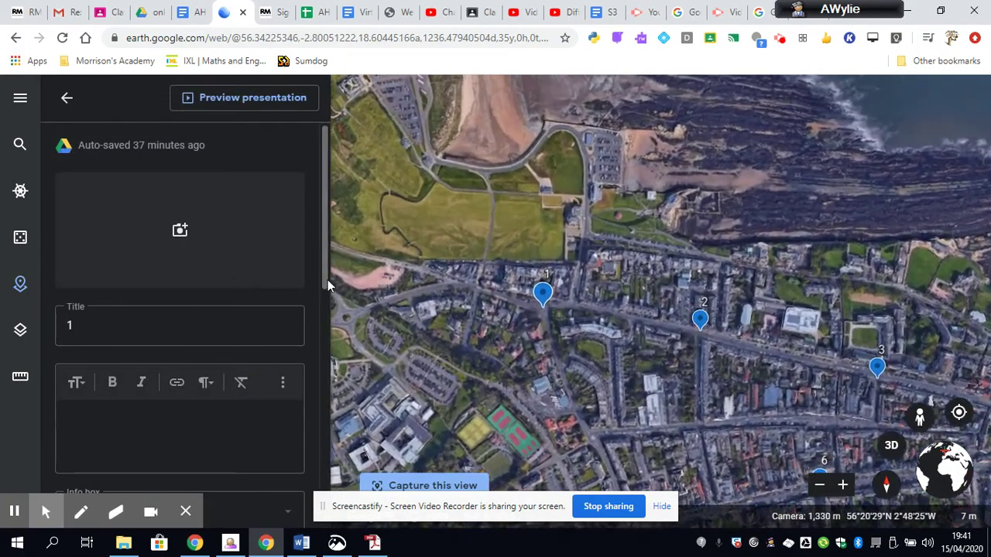
drag(327, 279, 318, 415)
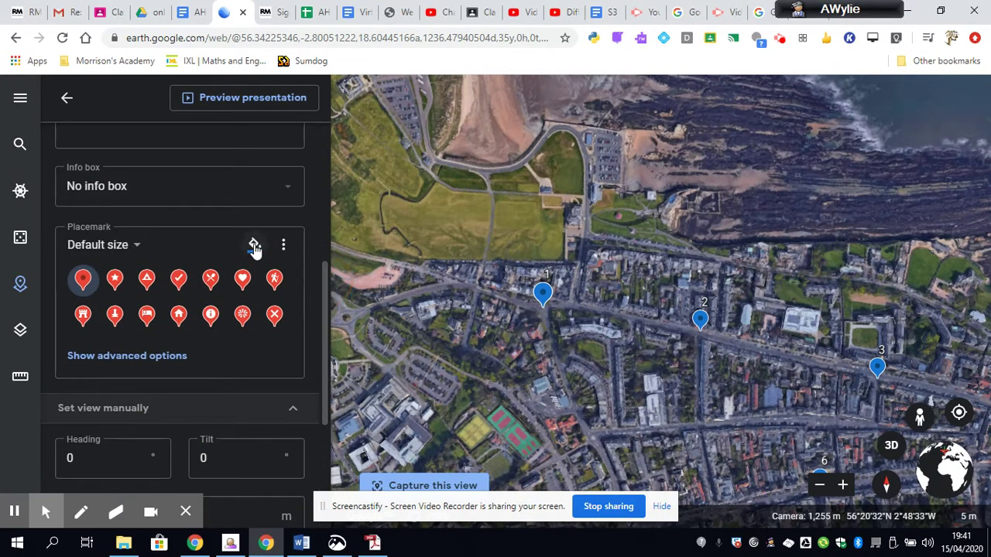
click(138, 246)
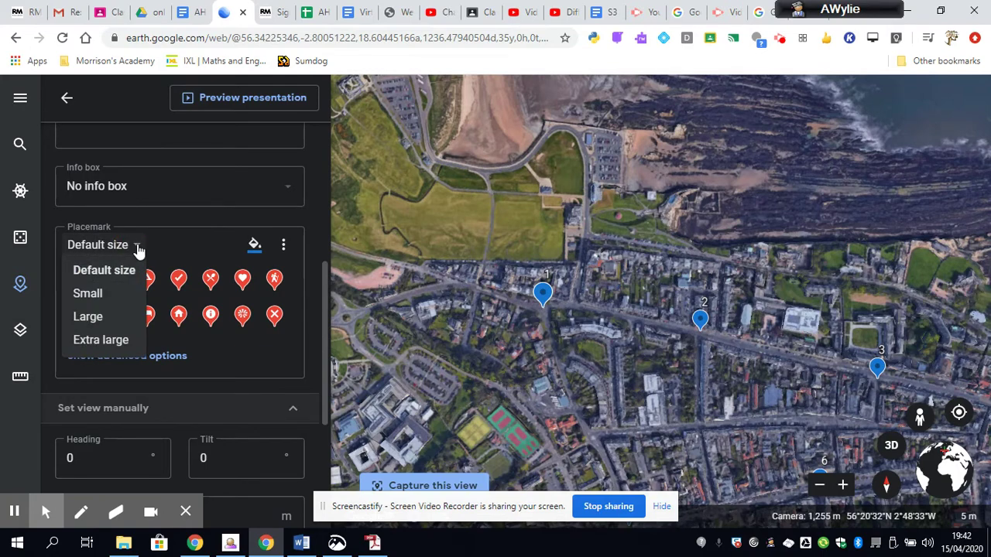
click(95, 298)
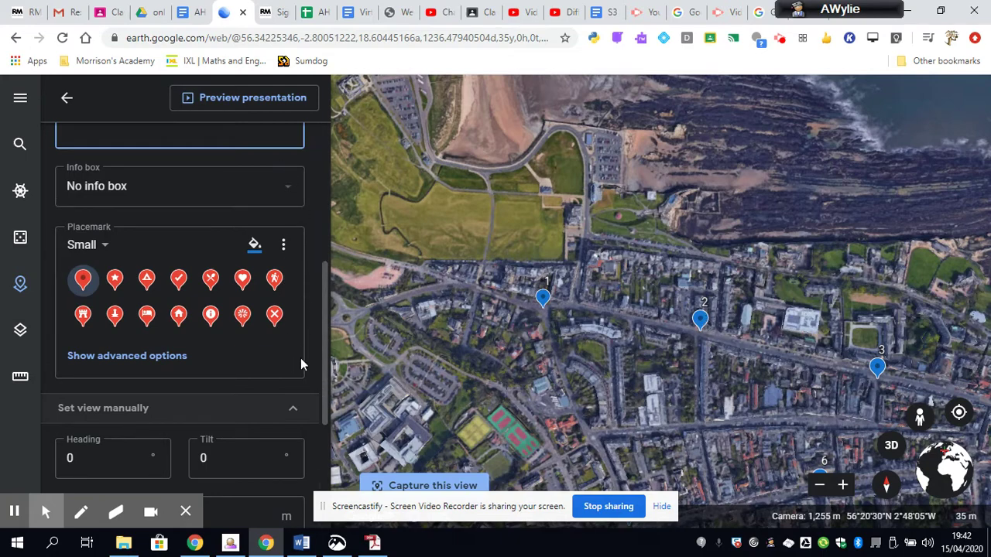
click(67, 98)
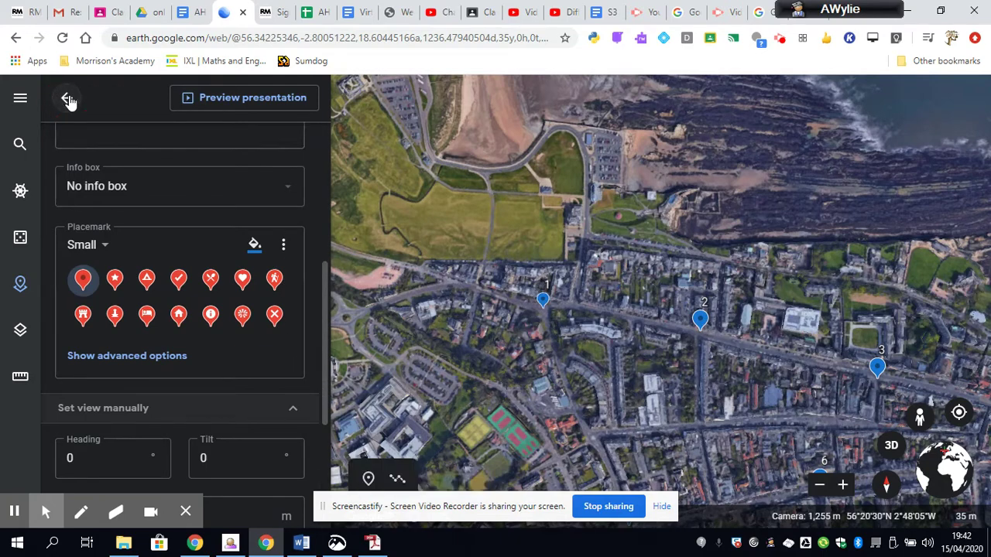
mouse_move(96, 355)
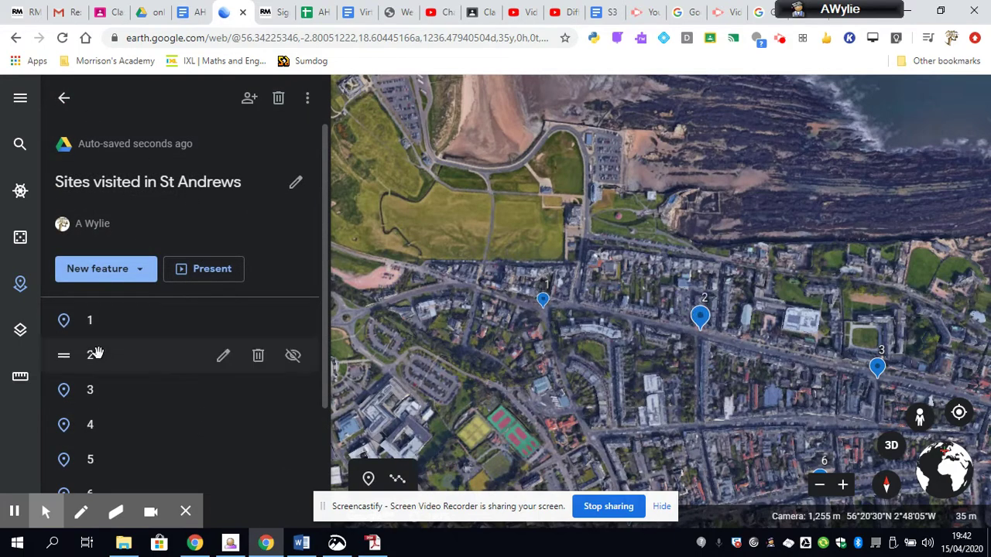
click(223, 356)
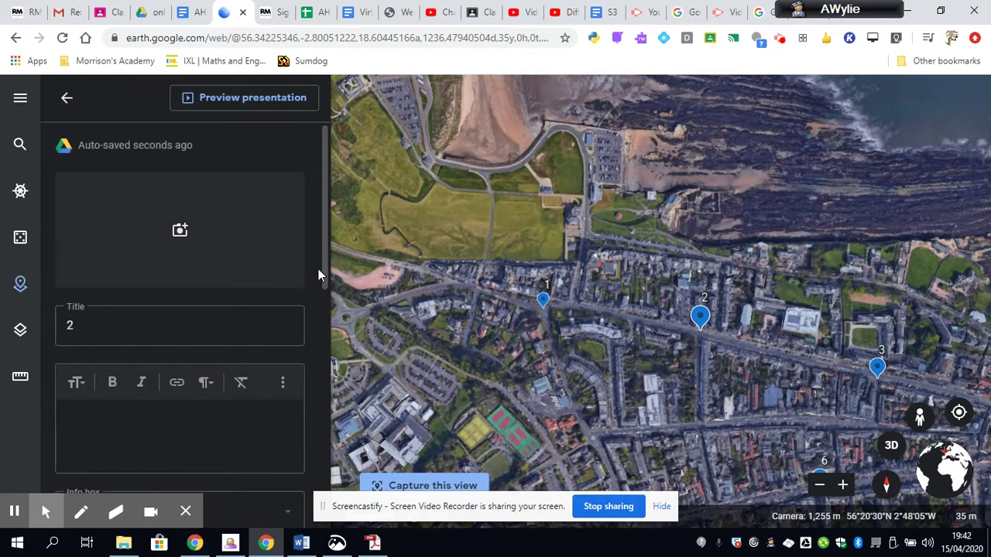
drag(322, 270, 317, 363)
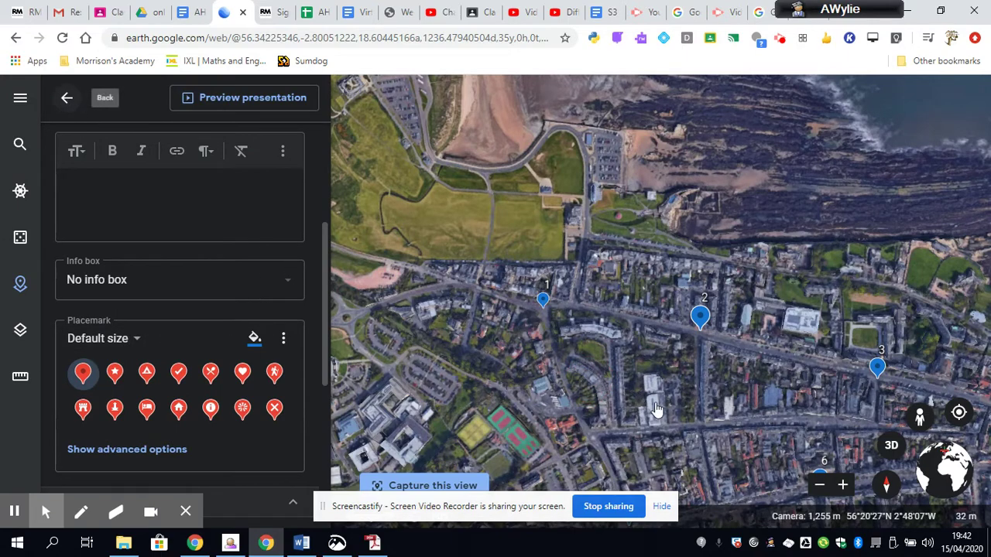
drag(749, 401, 613, 336)
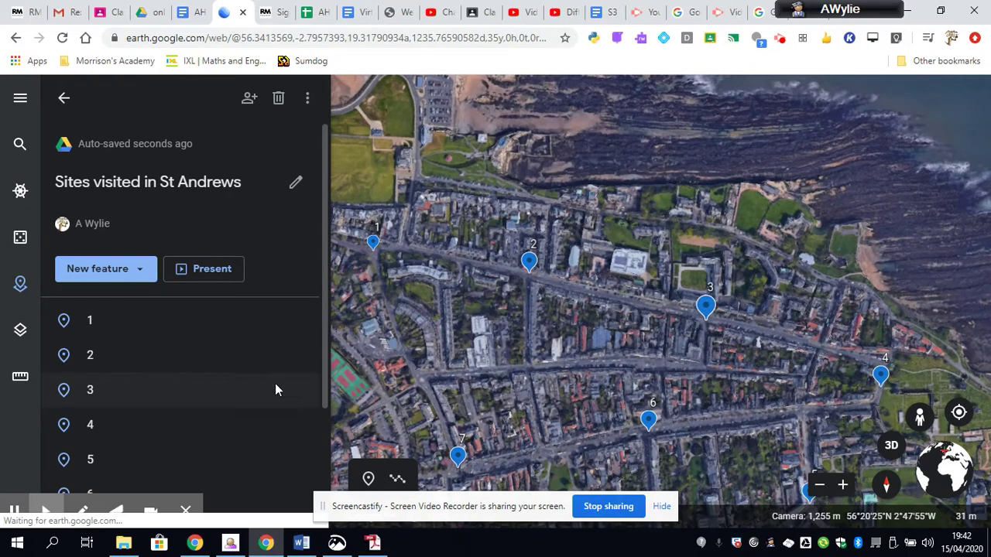
- Set the size of placemark 3 to Large and return to the project's feature list
mouse_move(78, 389)
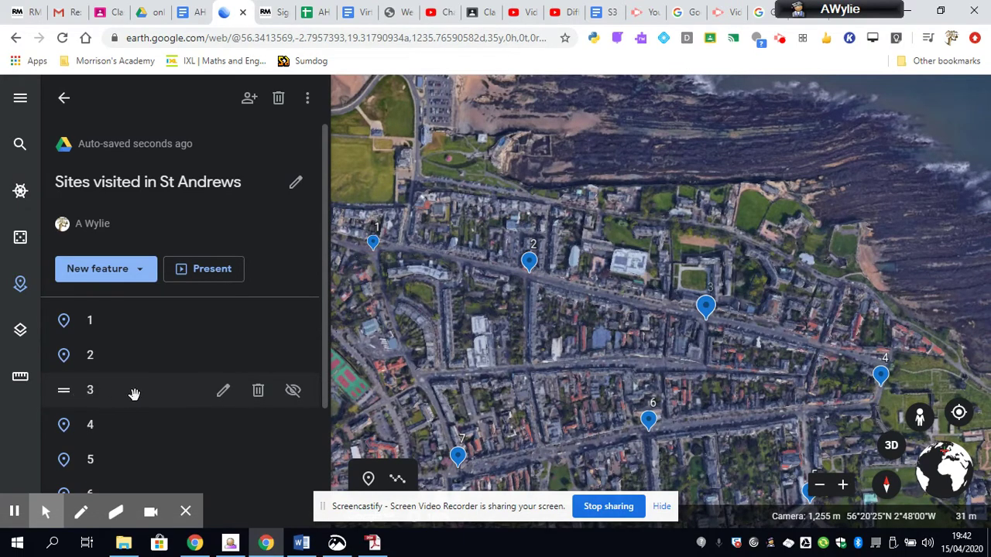
click(223, 394)
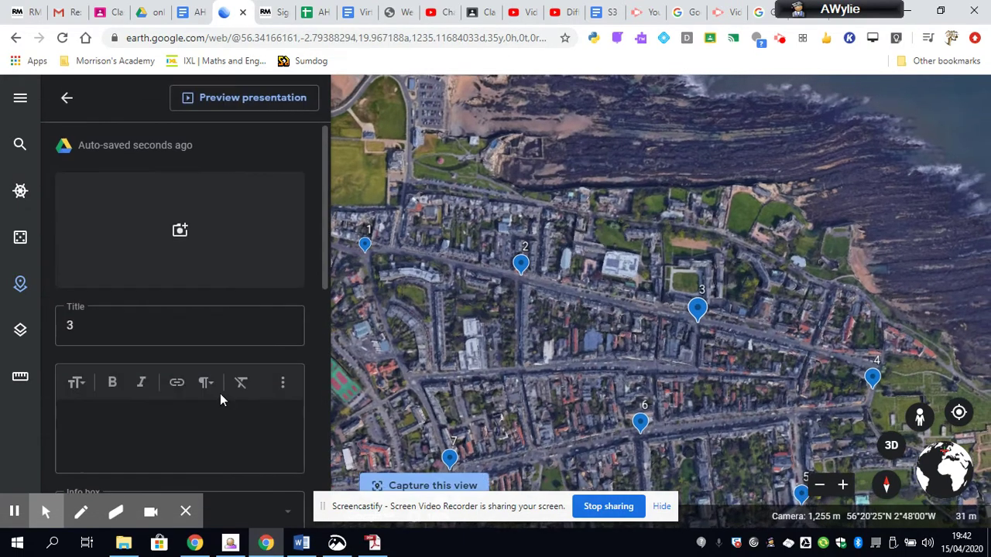
scroll(323, 277, down, 1)
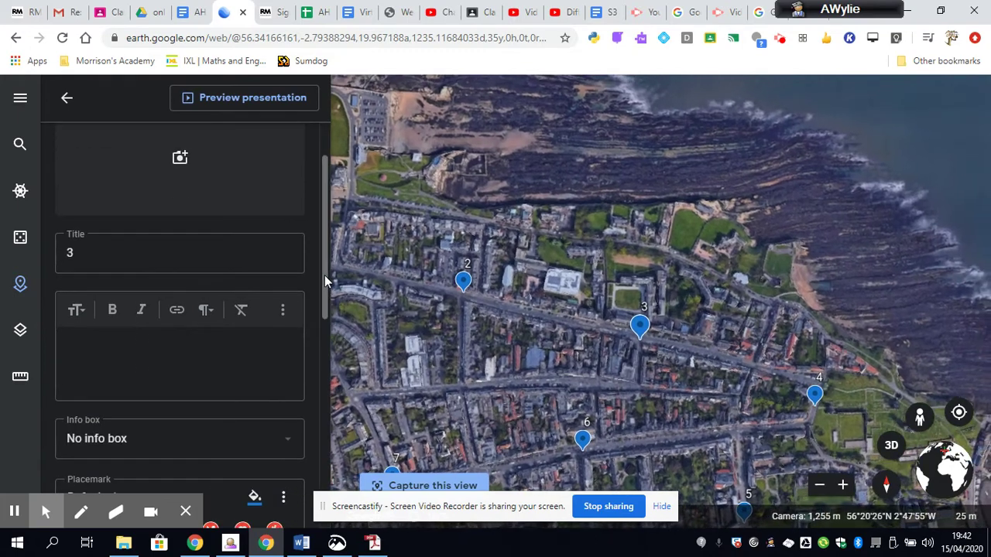
drag(325, 276, 324, 360)
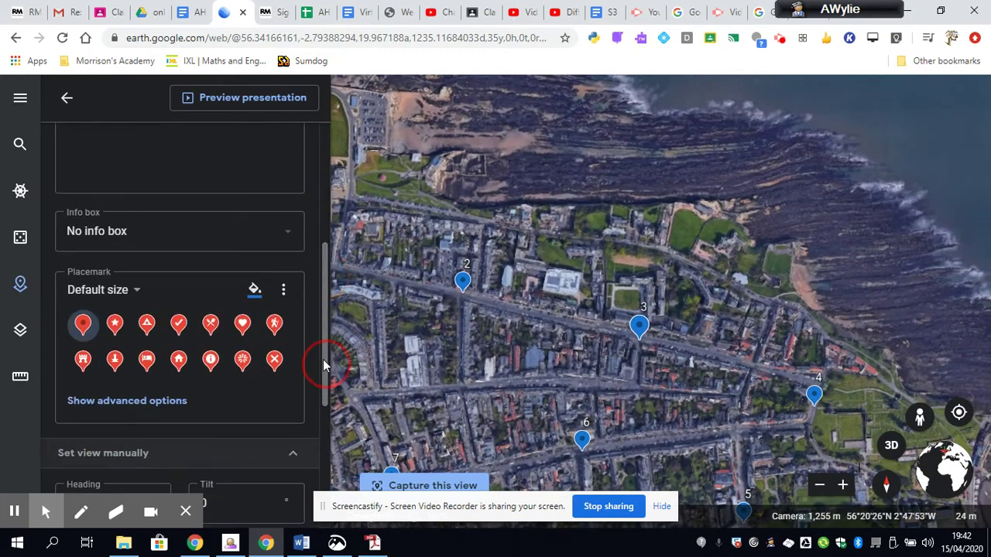
click(122, 289)
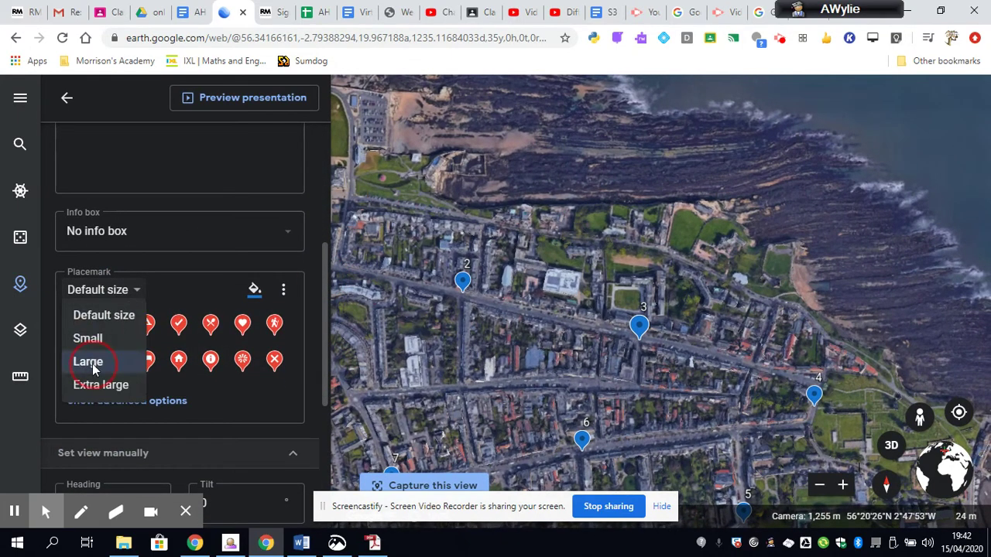
click(87, 363)
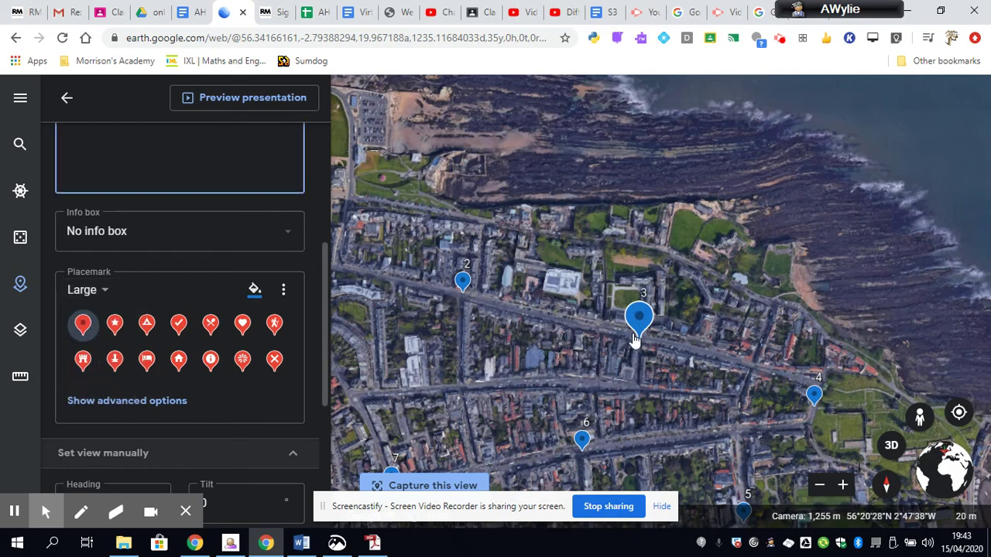
click(66, 101)
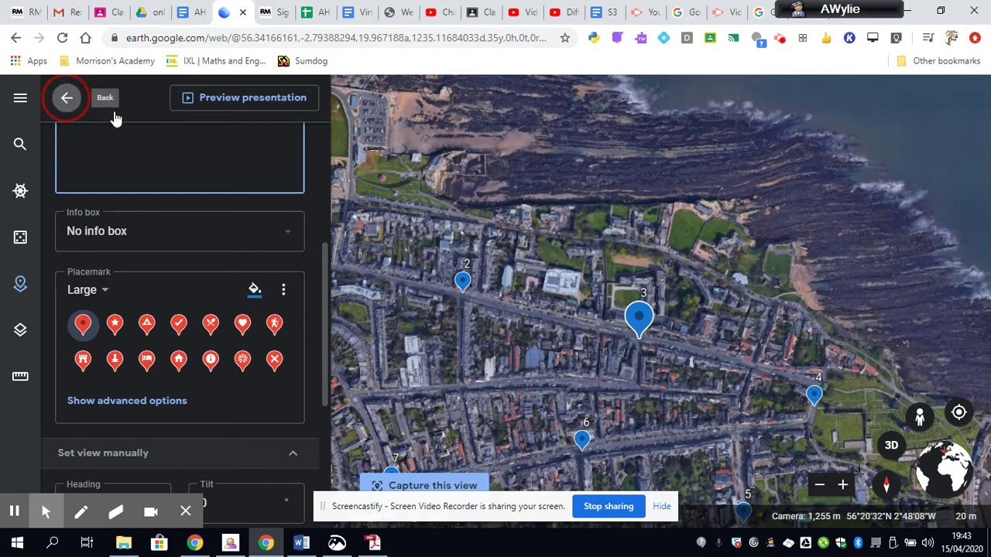
click(66, 101)
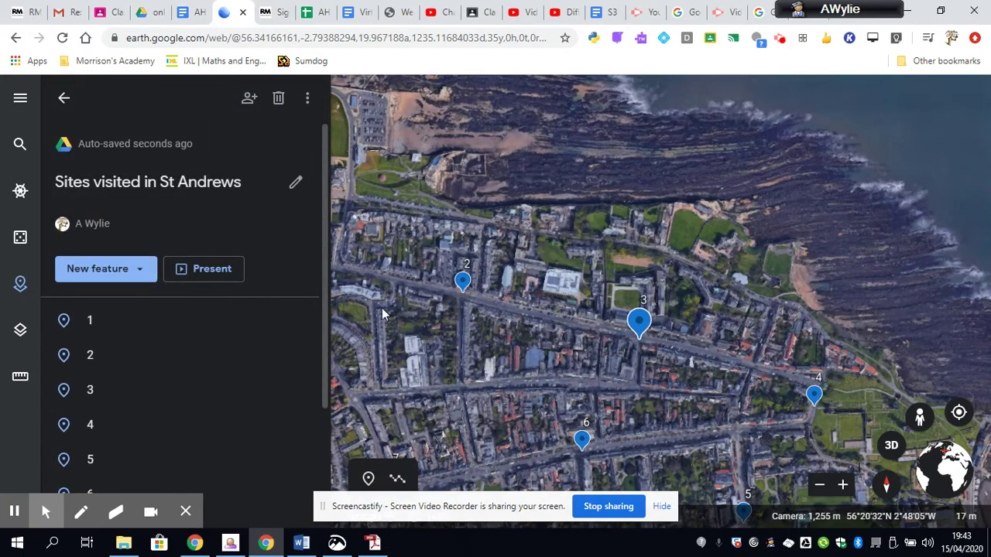
- Set the size of placemark 4 to Extra large
drag(606, 377, 655, 345)
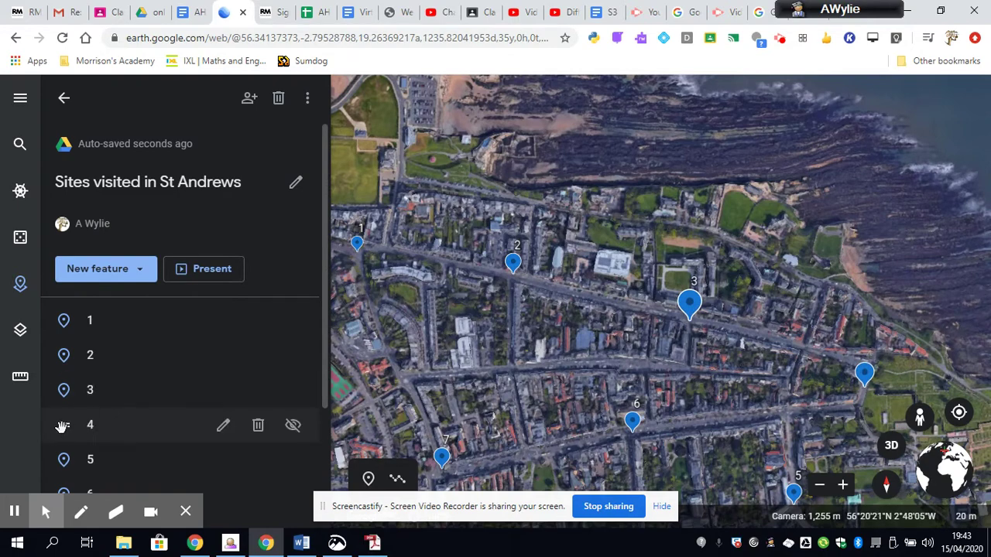
click(222, 428)
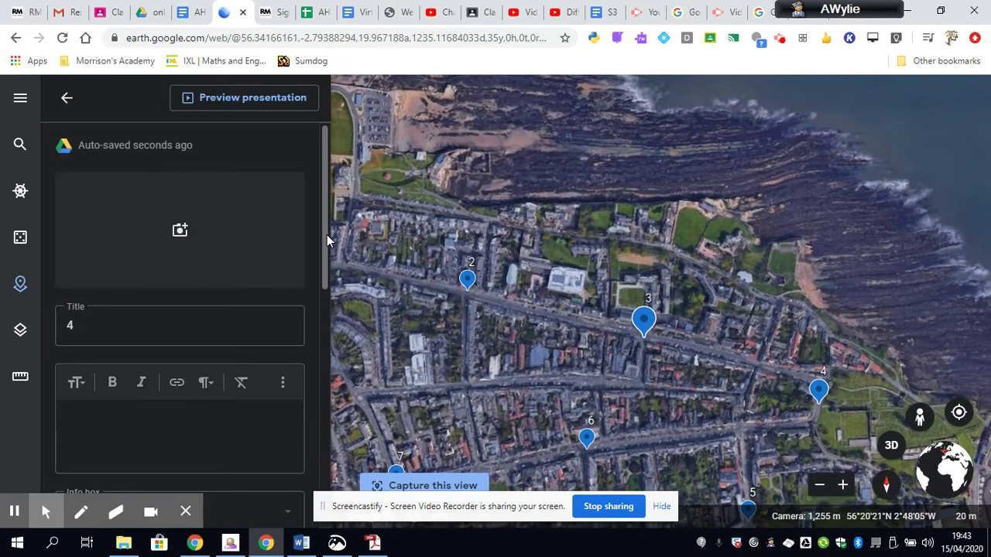
drag(327, 234, 323, 371)
click(129, 231)
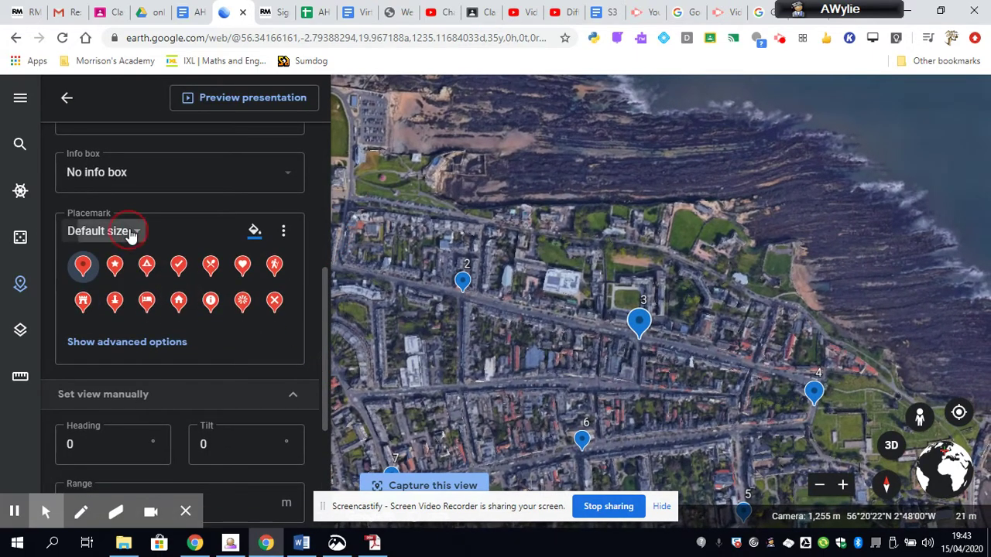
click(91, 327)
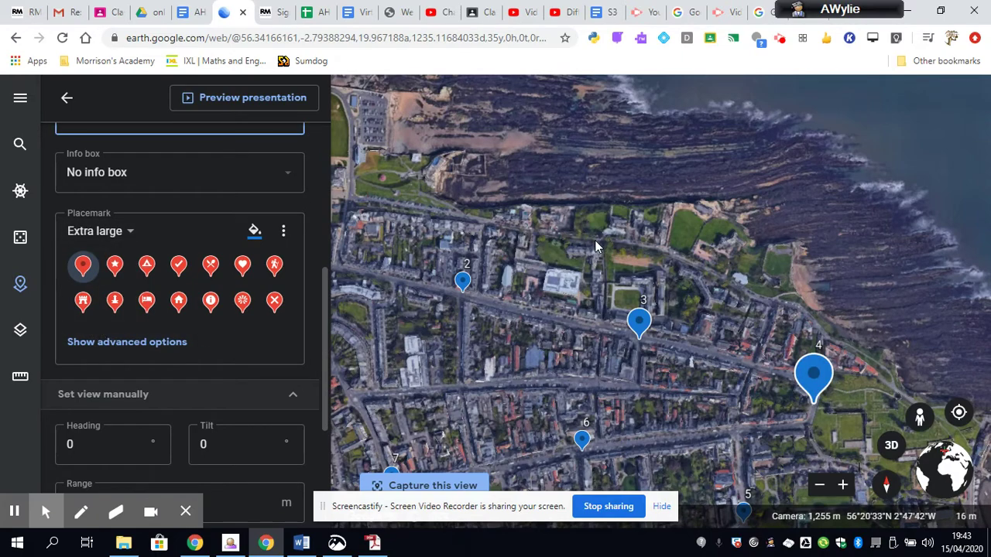
drag(568, 237, 594, 234)
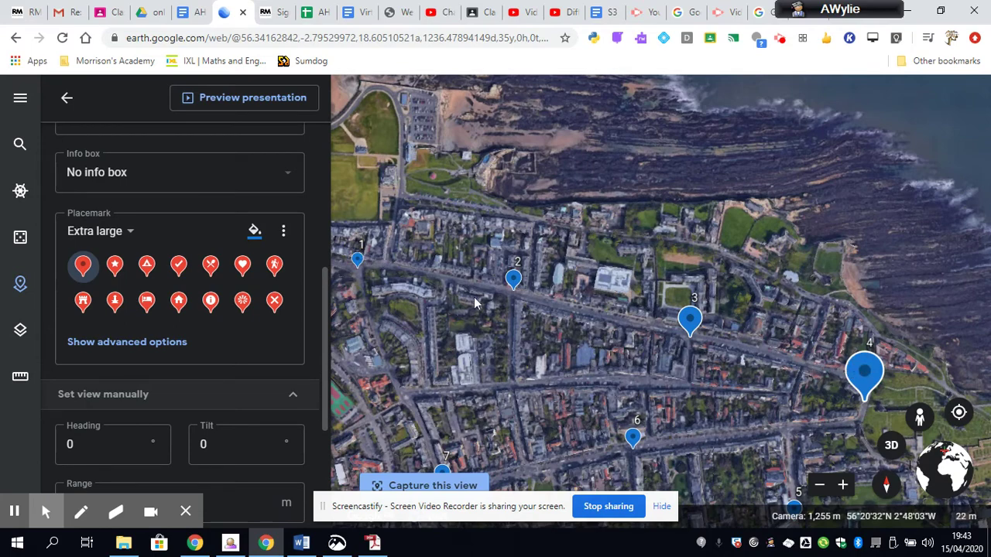
scroll(482, 376, down, 2)
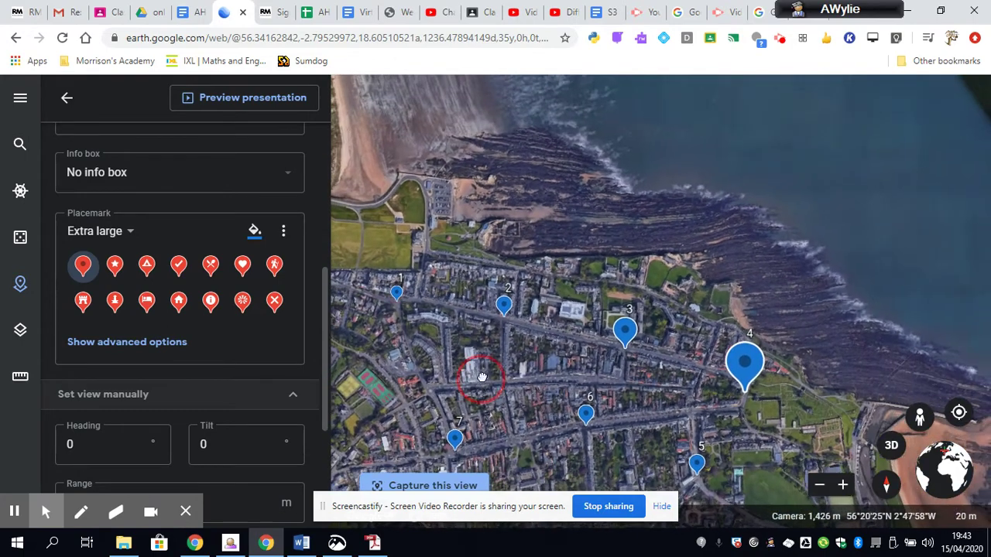
drag(482, 376, 507, 338)
drag(521, 297, 546, 259)
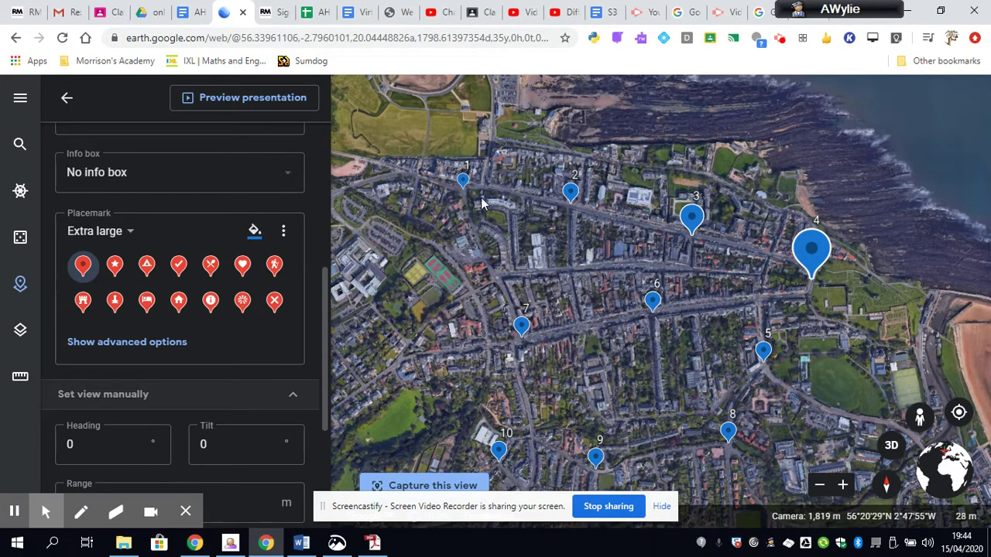
- Switch to the "AH GMT Assignment #1" spreadsheet in Google Sheets and fill the TOTAL cells of sites 10 and 7 bright green
click(314, 14)
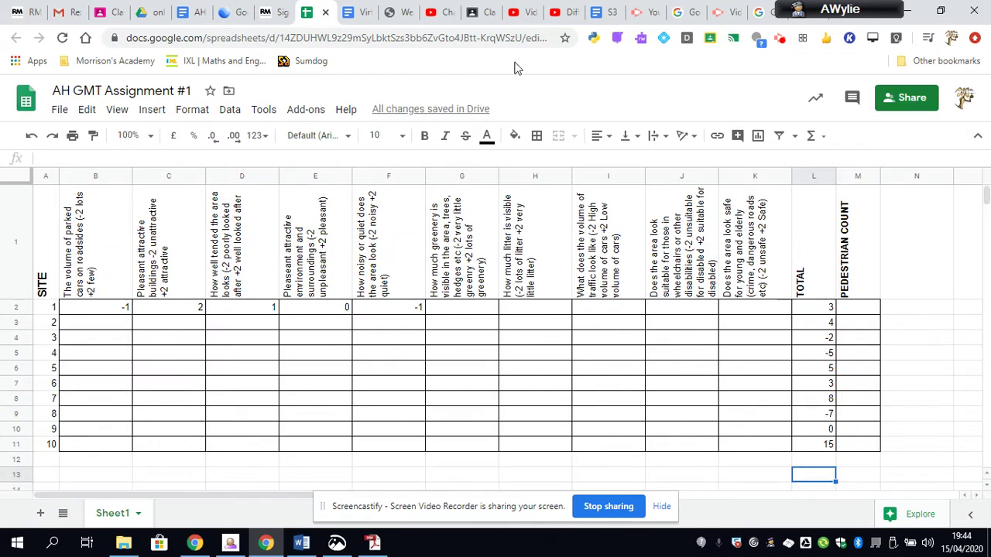
click(812, 448)
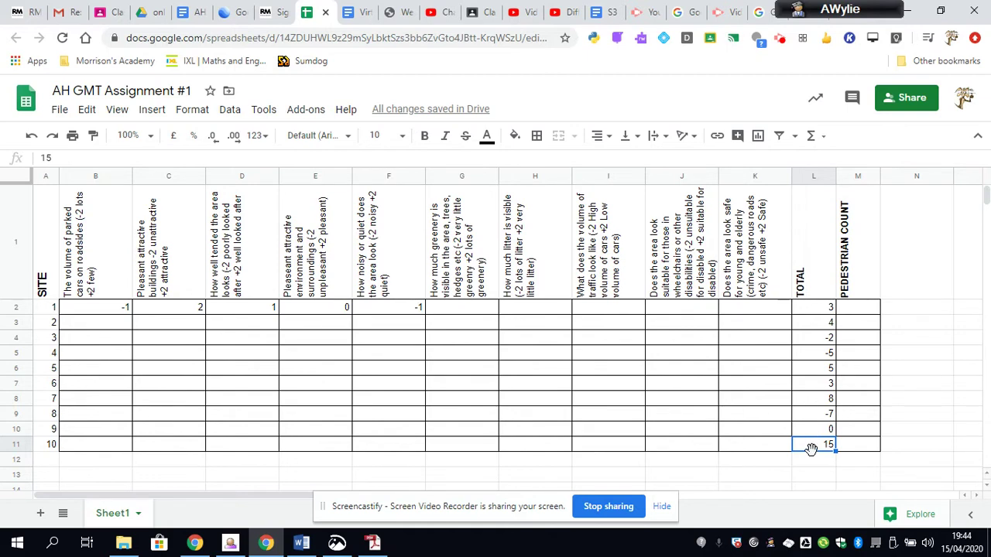
click(515, 137)
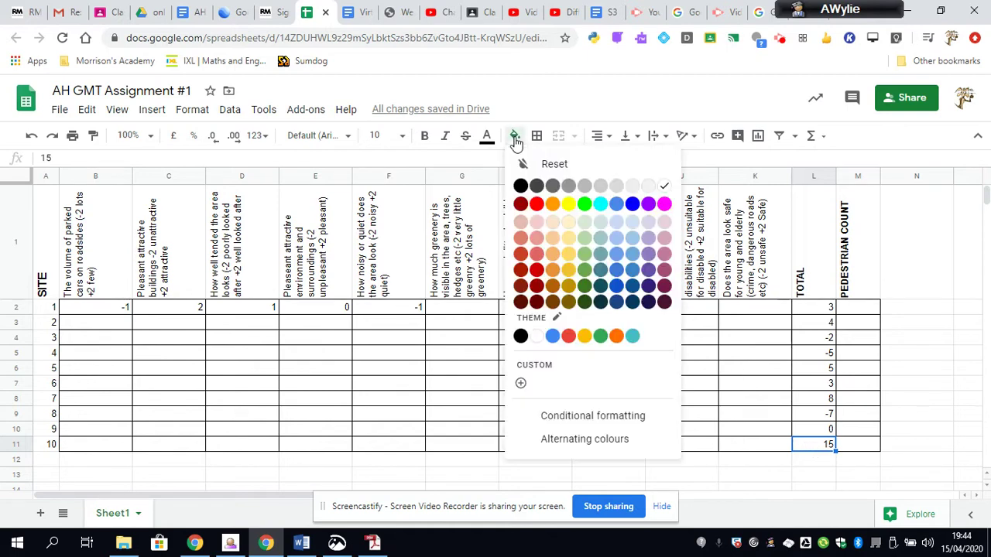
click(583, 205)
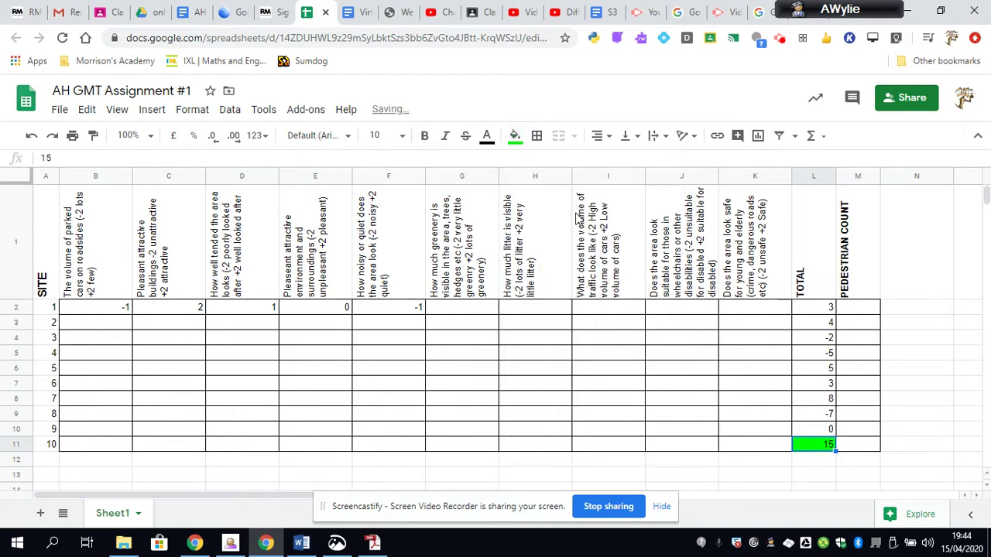
click(808, 401)
click(514, 137)
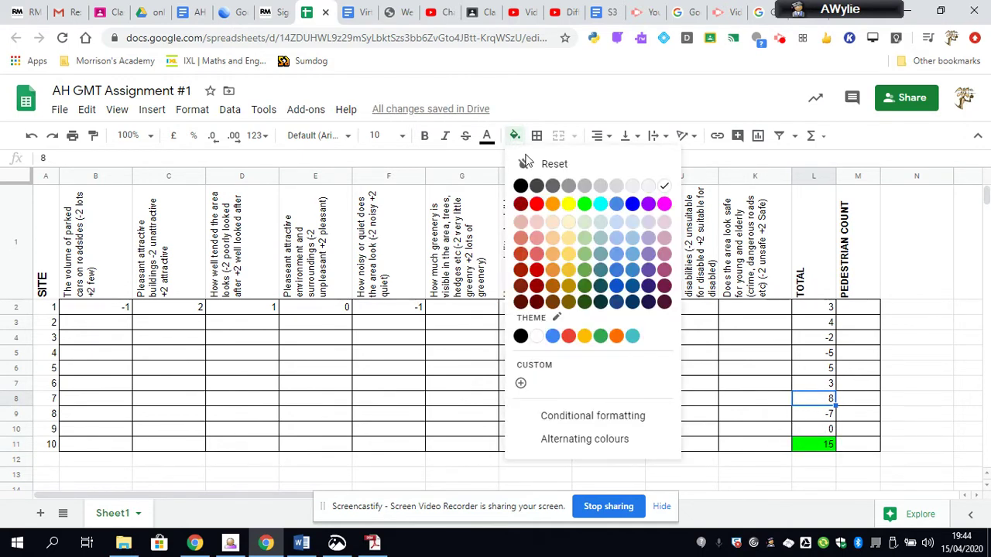
click(583, 205)
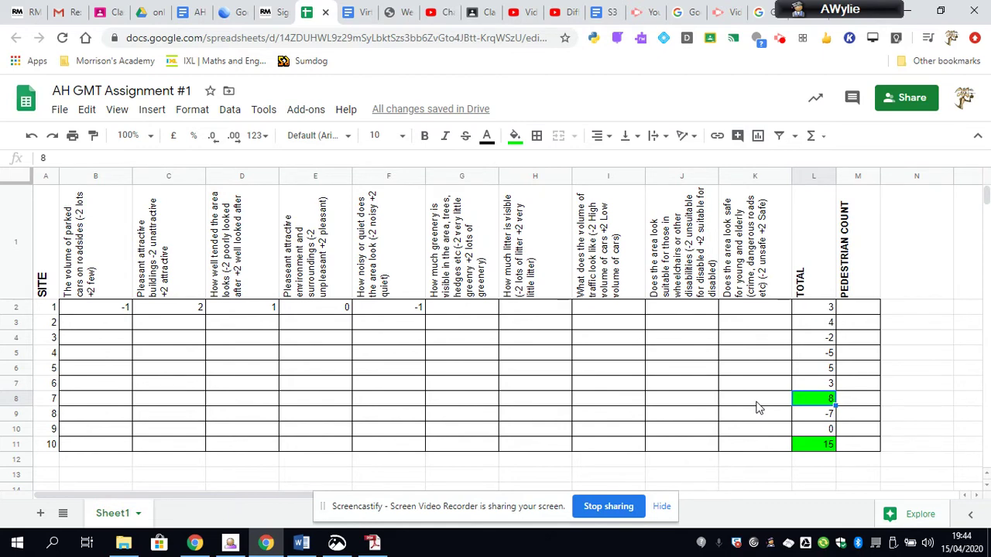
- Fill the TOTAL cells of sites 5 and 6 yellow
click(805, 371)
click(514, 136)
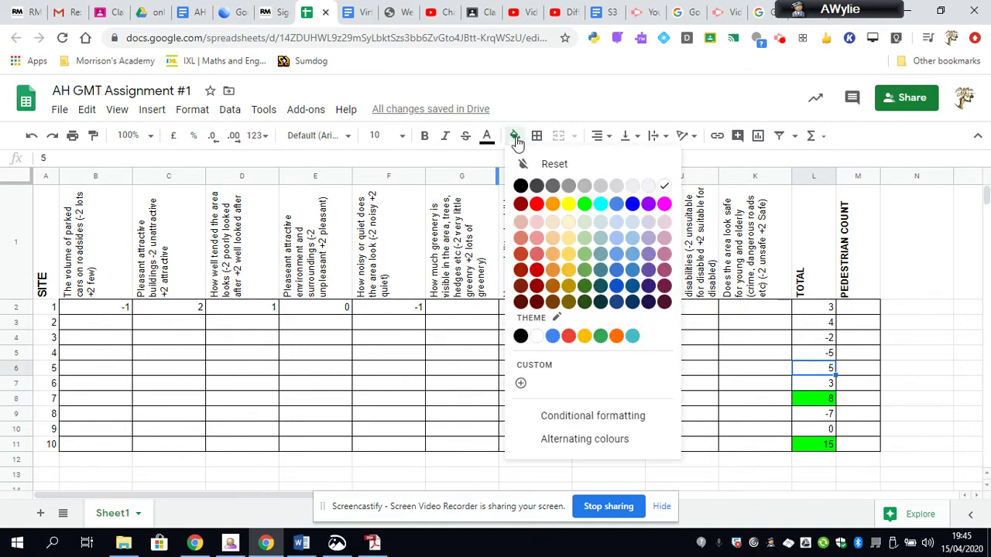
click(568, 204)
click(808, 385)
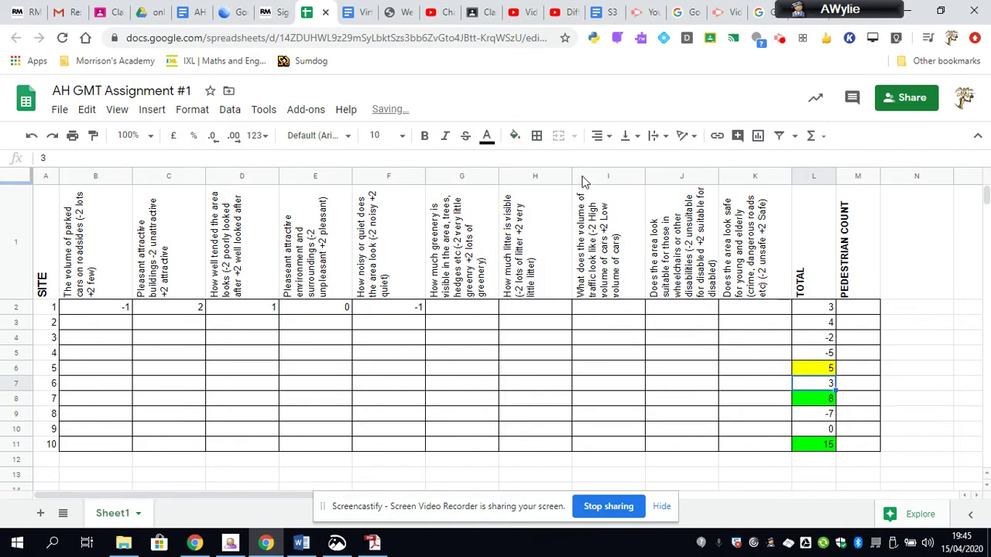
click(514, 136)
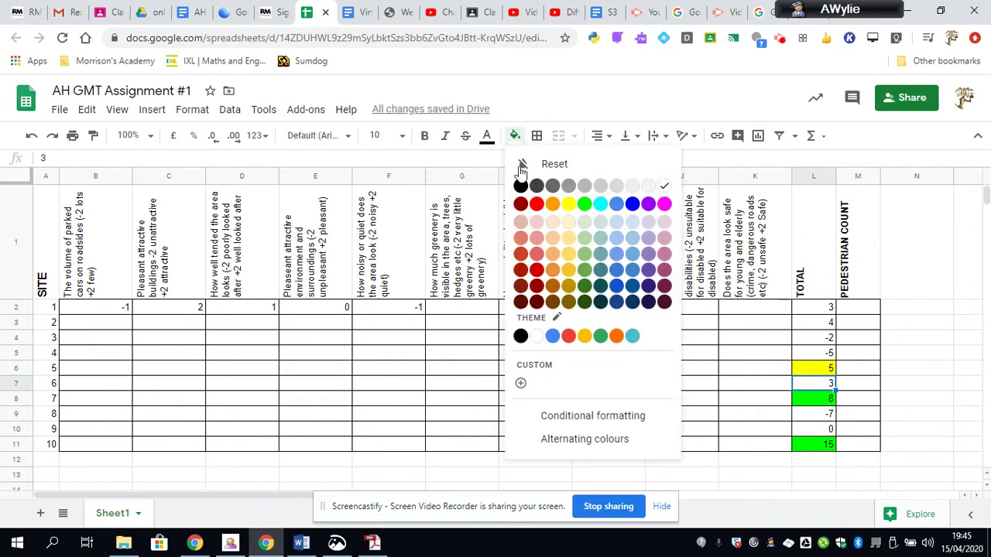
click(570, 205)
- Fill the TOTAL cells of sites 2 and 1 yellow
click(805, 325)
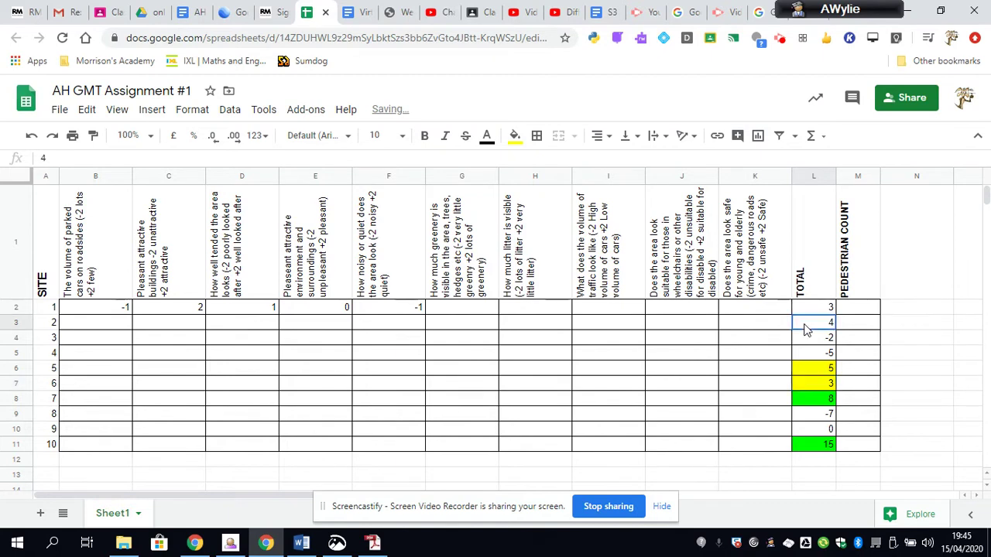
click(515, 136)
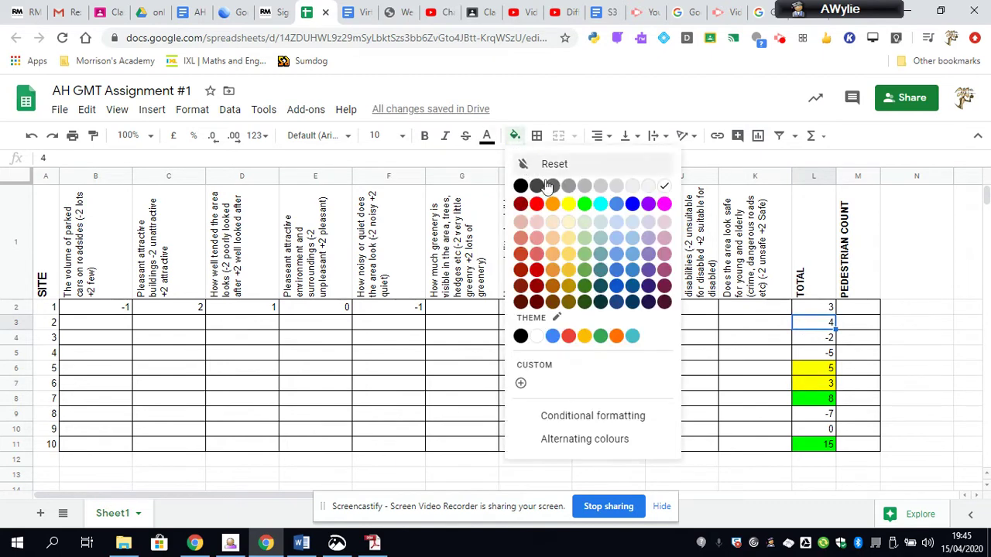
click(570, 205)
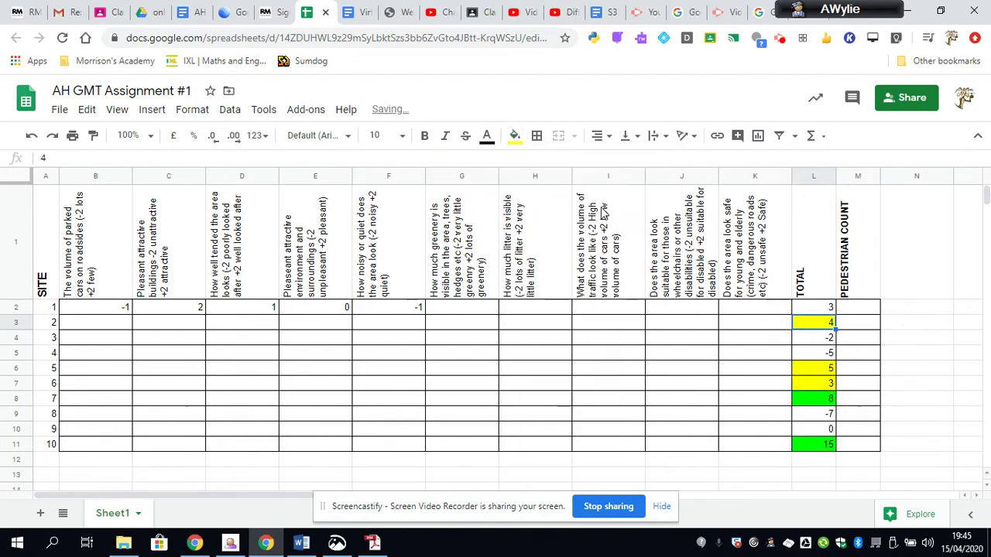
click(811, 310)
click(515, 137)
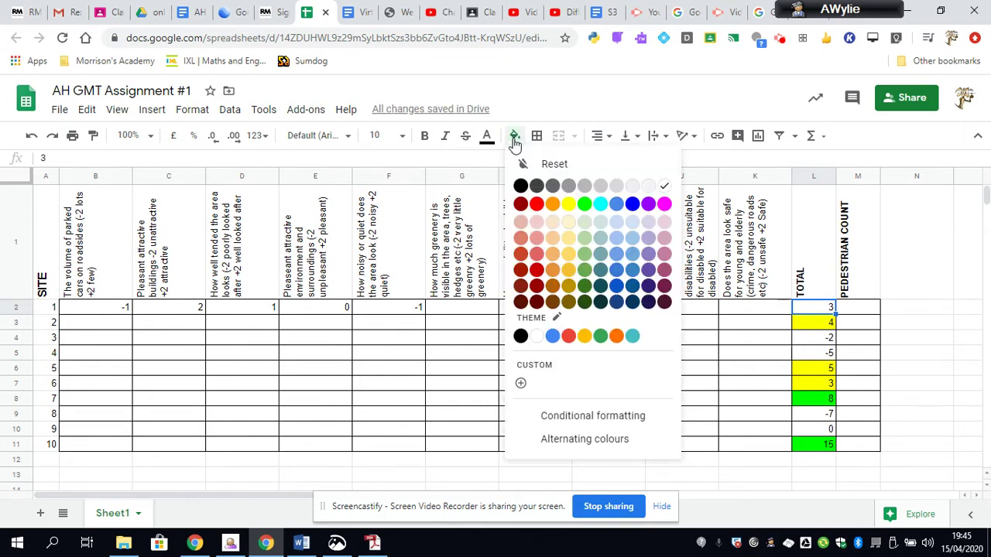
click(569, 205)
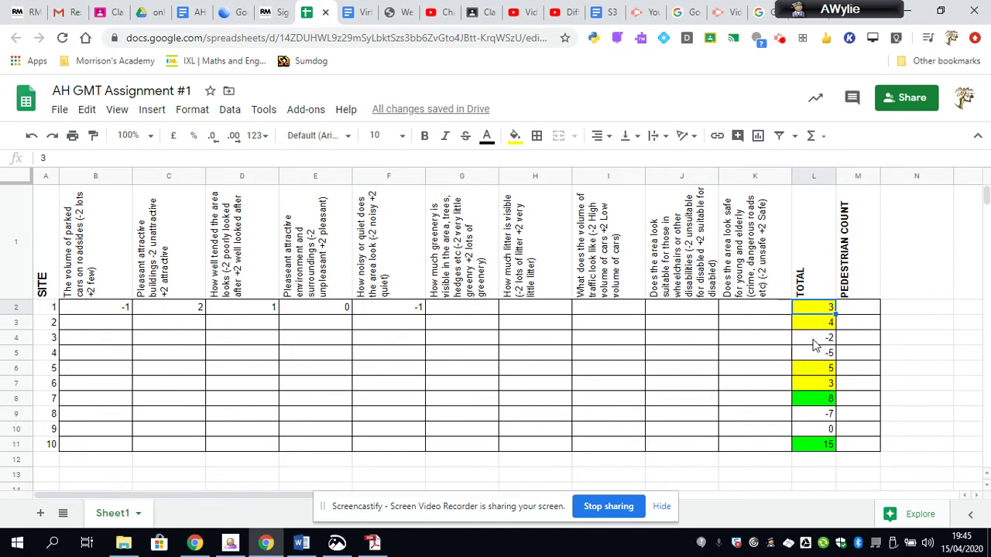
click(515, 135)
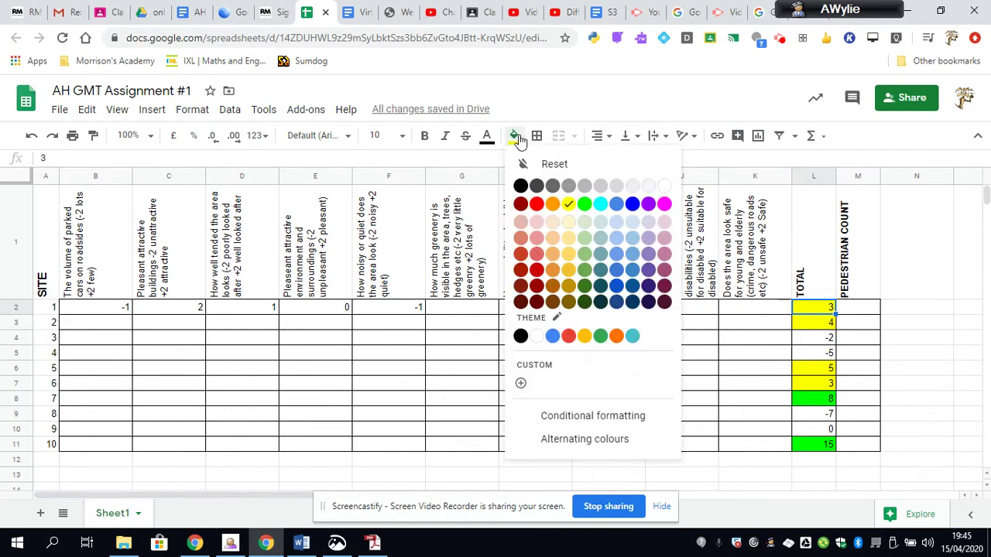
click(557, 211)
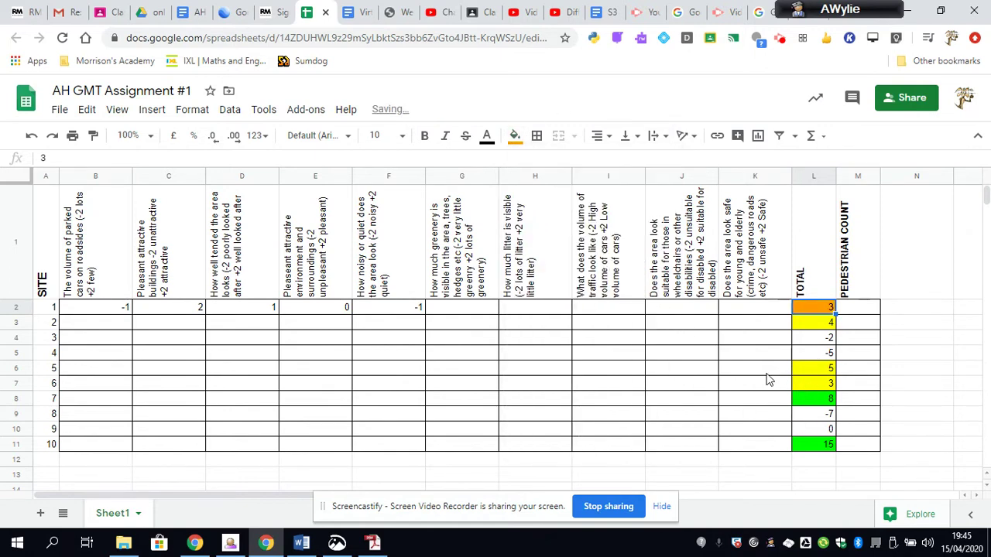
click(31, 137)
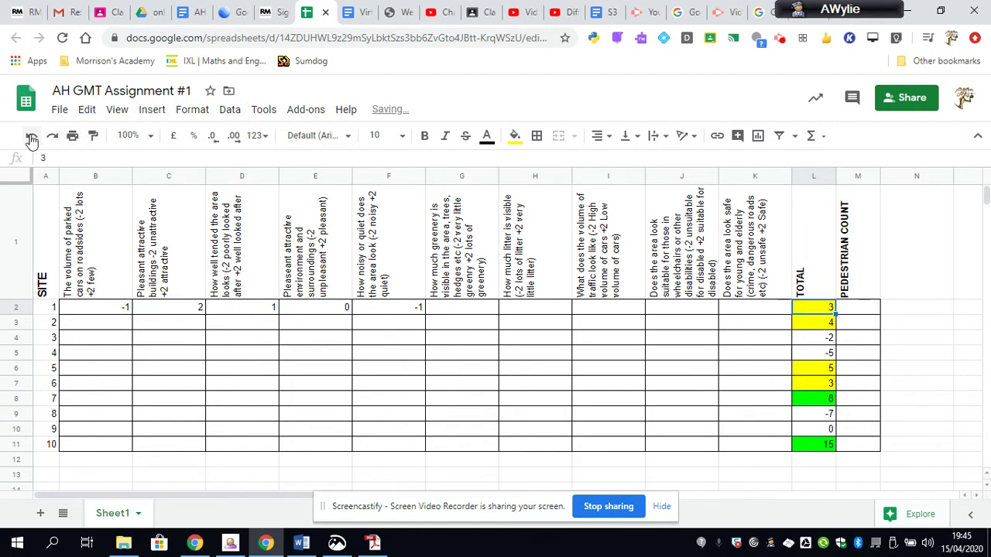
- Fill the TOTAL cells of sites 9 and 3 orange
click(813, 429)
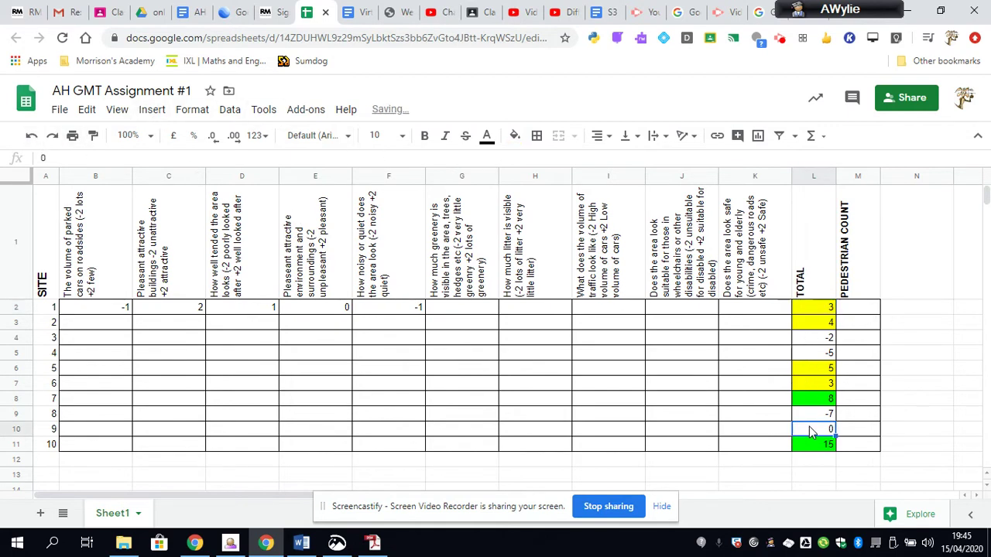
click(514, 136)
click(552, 205)
click(808, 340)
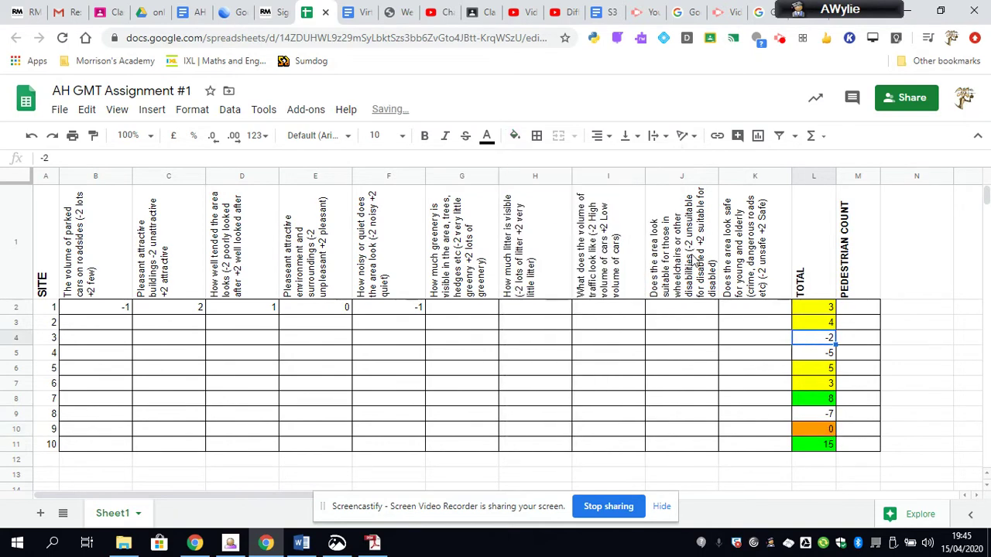
click(514, 136)
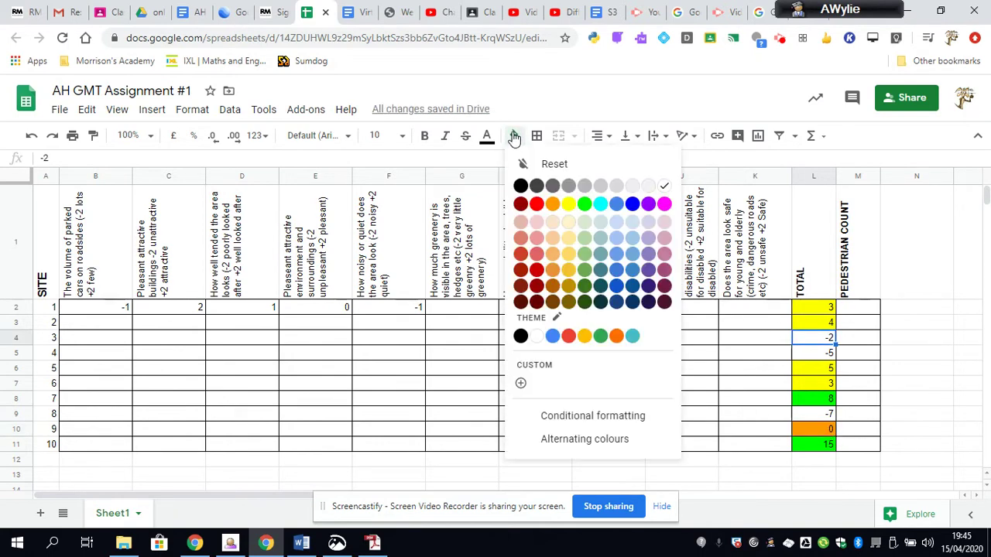
click(552, 205)
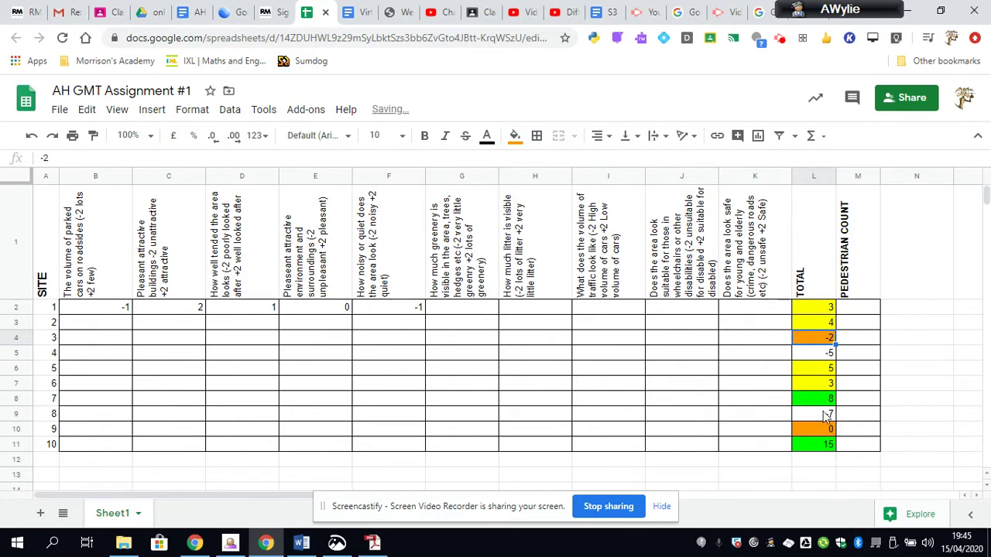
- Fill the TOTAL cells of sites 4 and 8 red
click(818, 353)
click(515, 137)
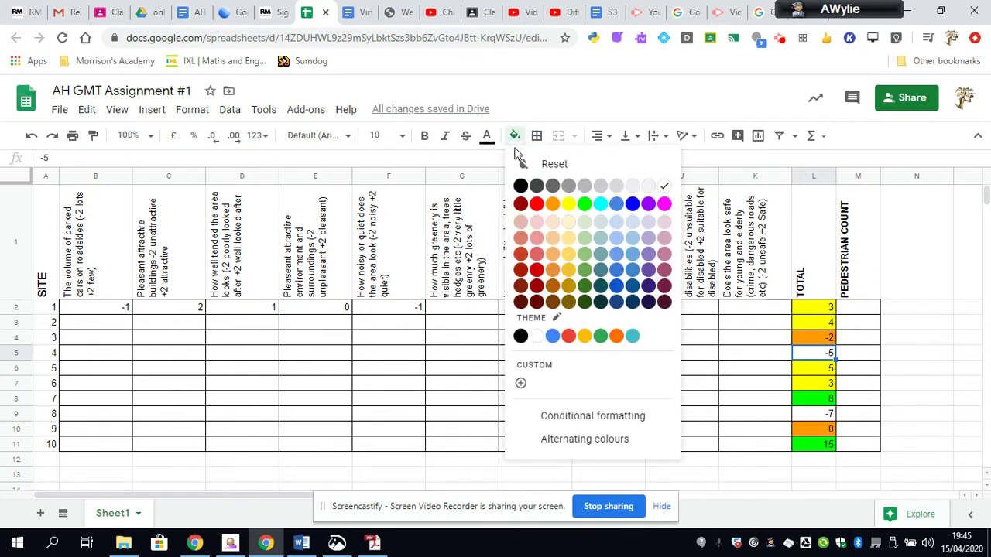
click(536, 204)
click(810, 415)
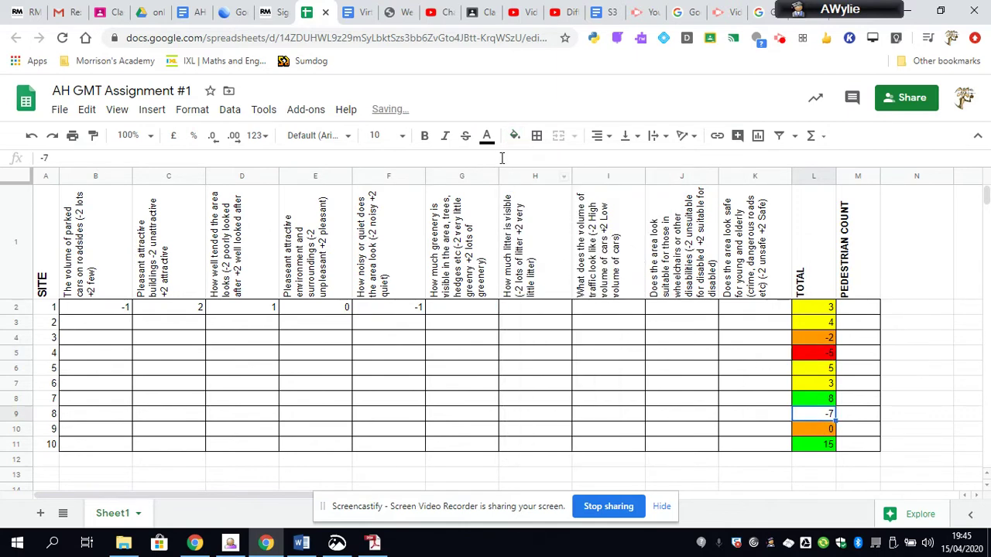
click(515, 136)
click(537, 204)
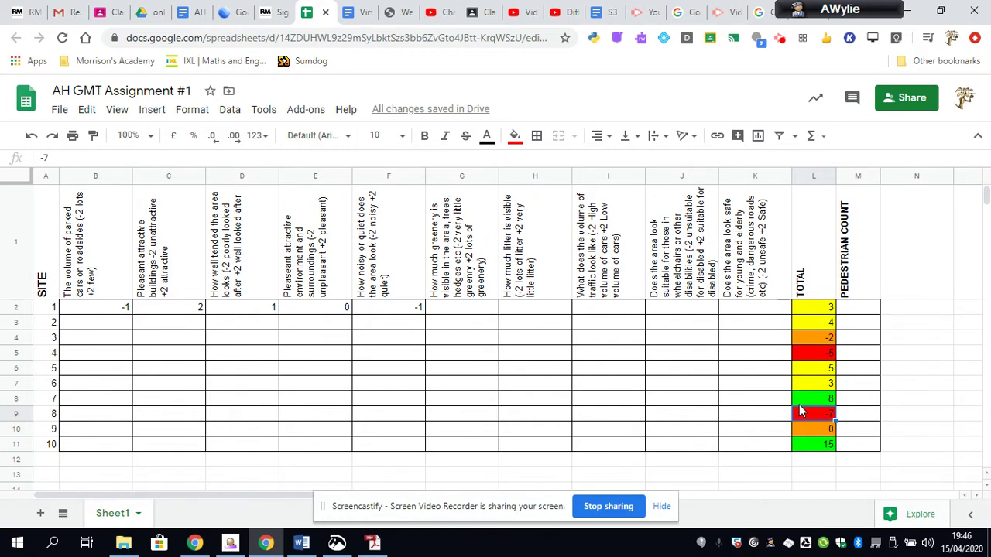
- Change the fill of site 3's TOTAL cell to red
click(807, 338)
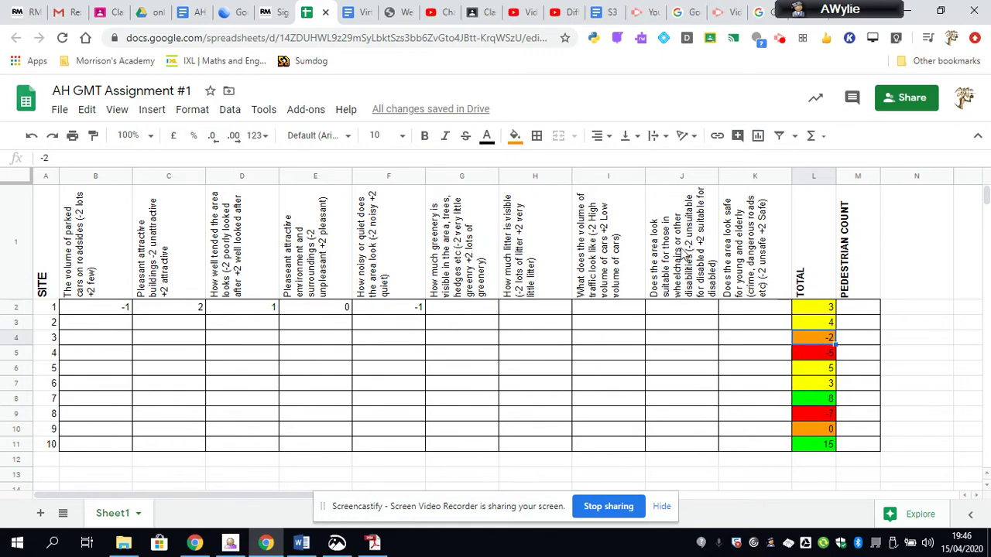
click(514, 136)
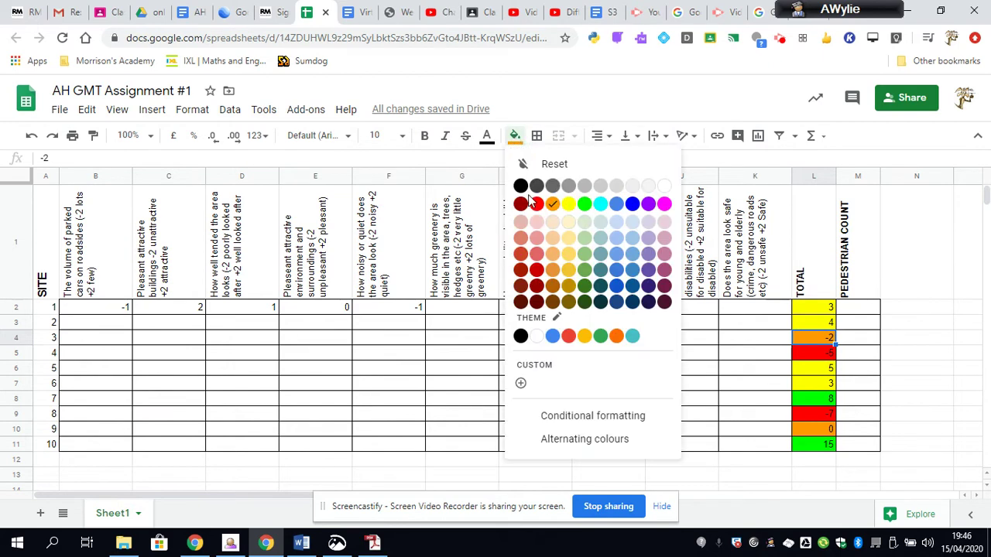
click(533, 203)
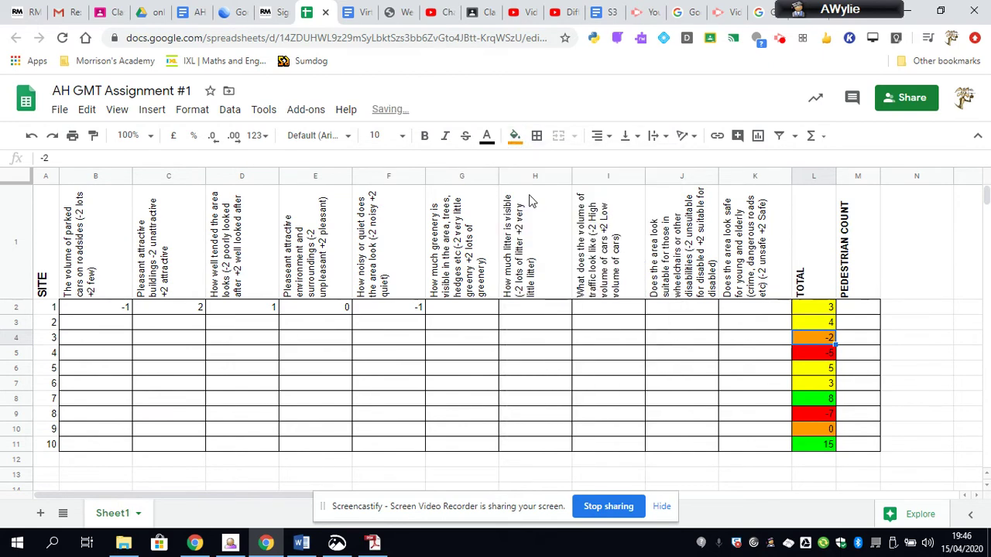
click(514, 135)
click(539, 205)
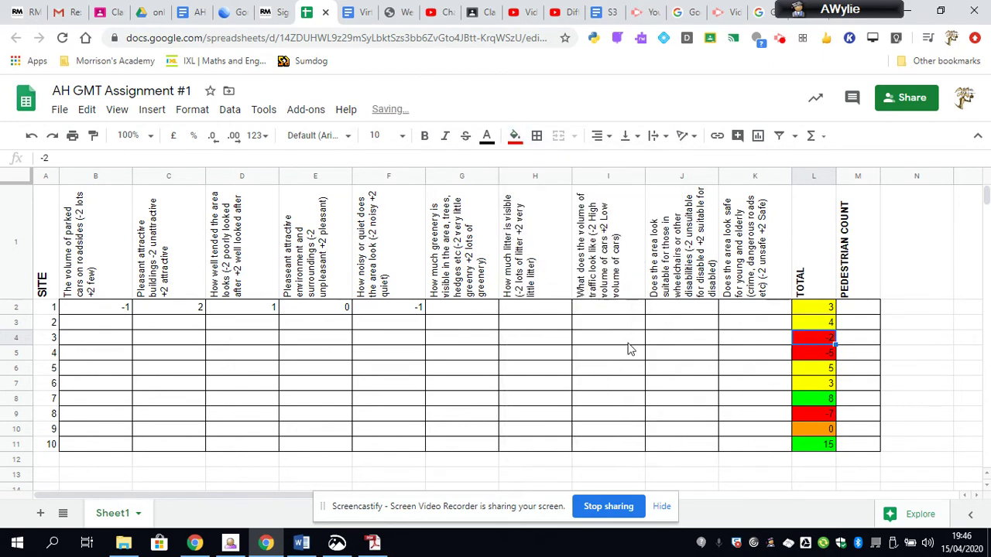
- Change the fill of the TOTAL cells of sites 6 and 1 to orange
click(802, 382)
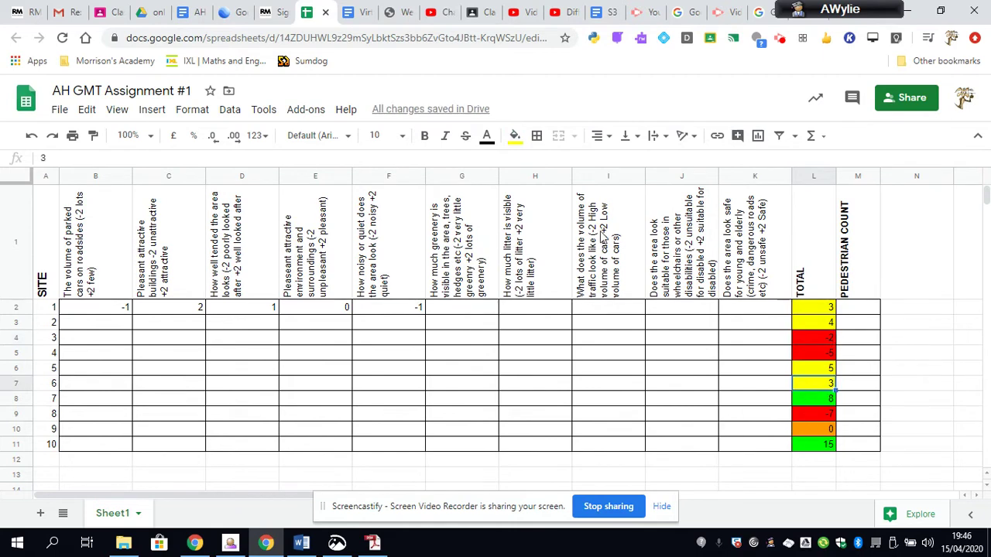
click(515, 137)
click(552, 204)
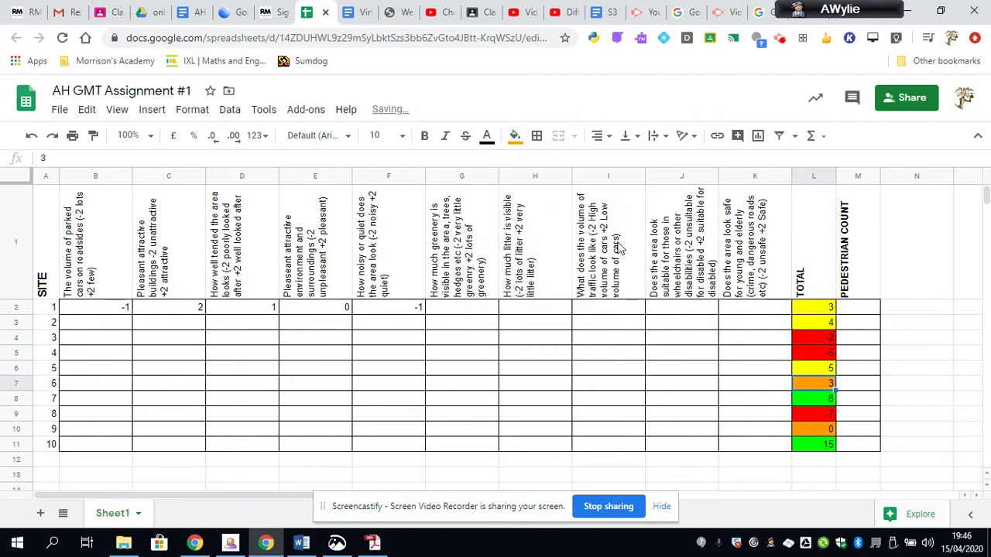
click(796, 307)
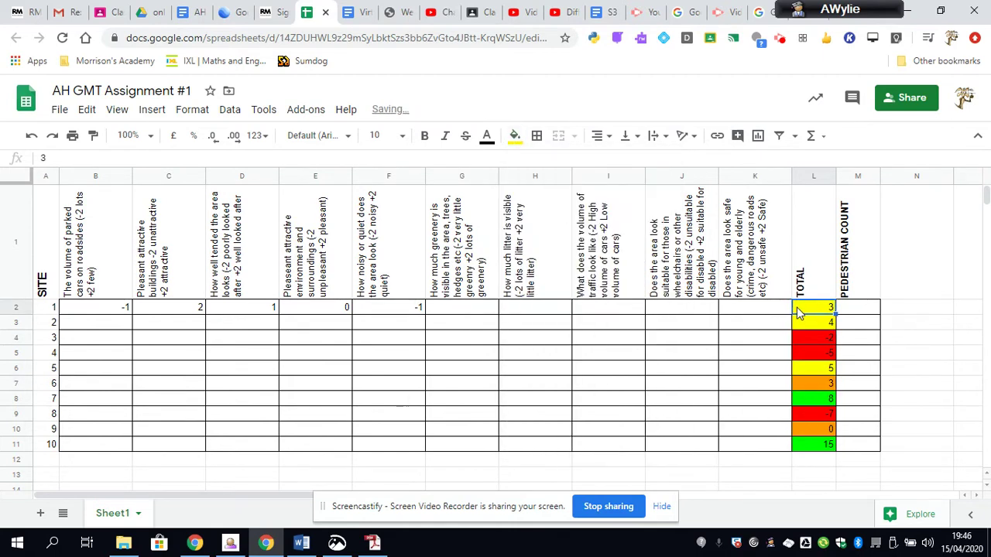
click(514, 137)
click(552, 205)
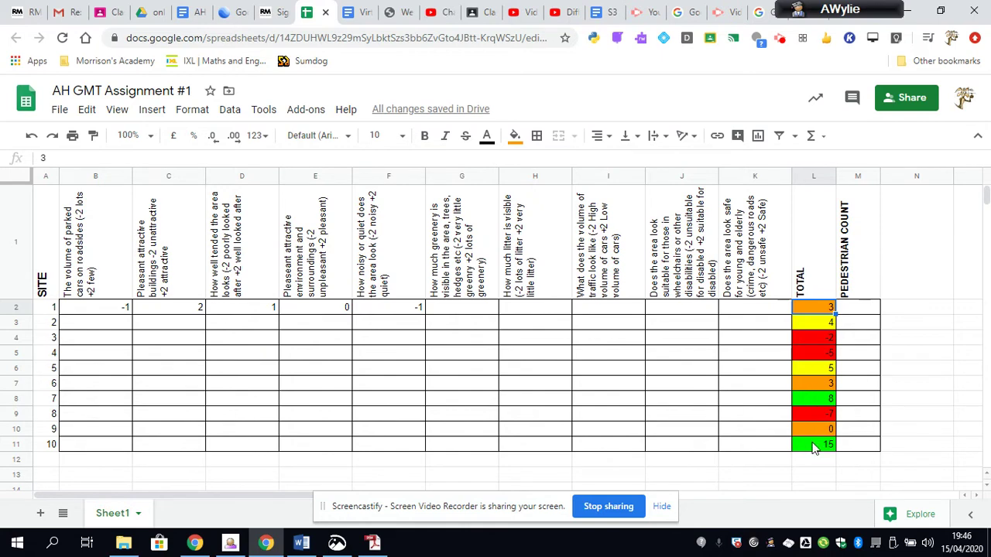
- Switch to the "Sites visited in St Andrews" project in Google Earth and return to its feature list
click(47, 400)
click(50, 446)
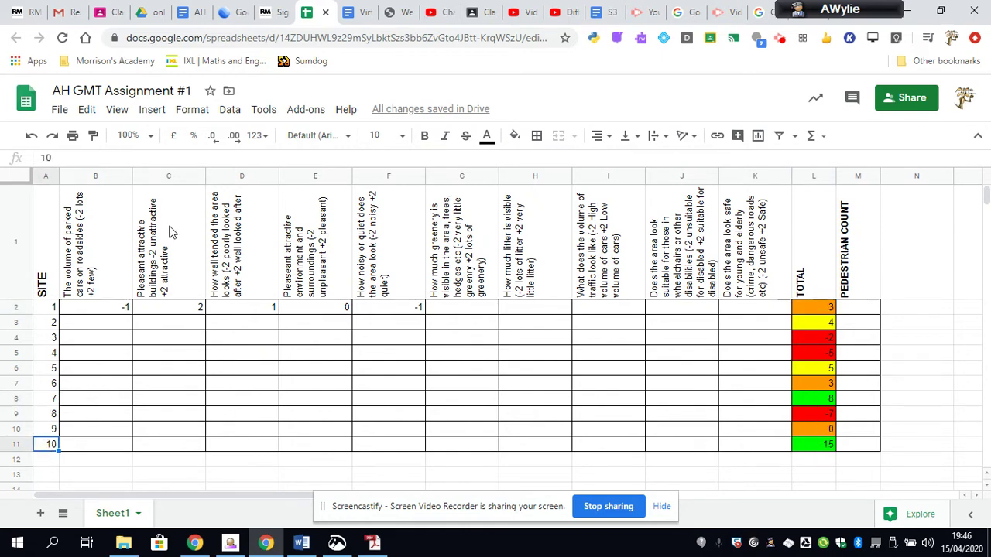
click(236, 16)
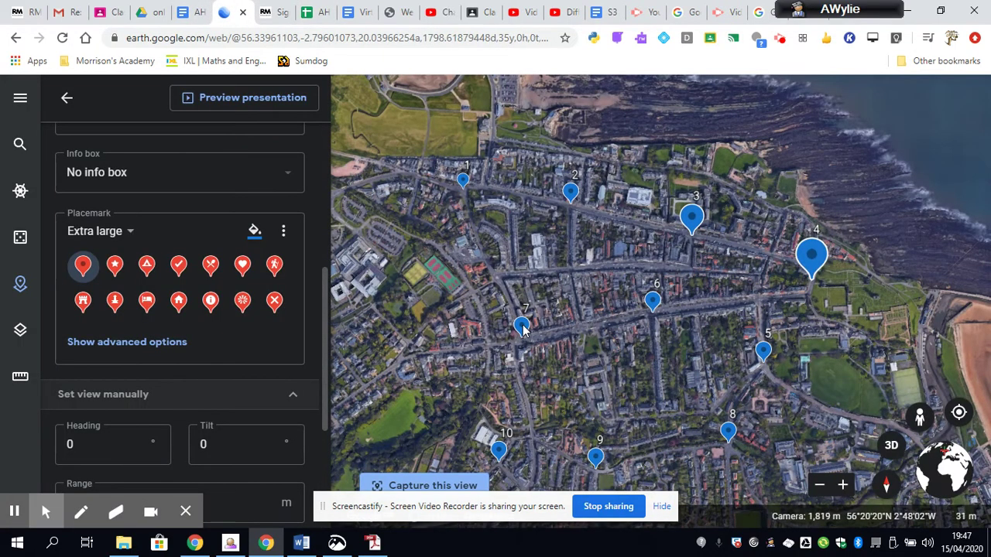
click(68, 99)
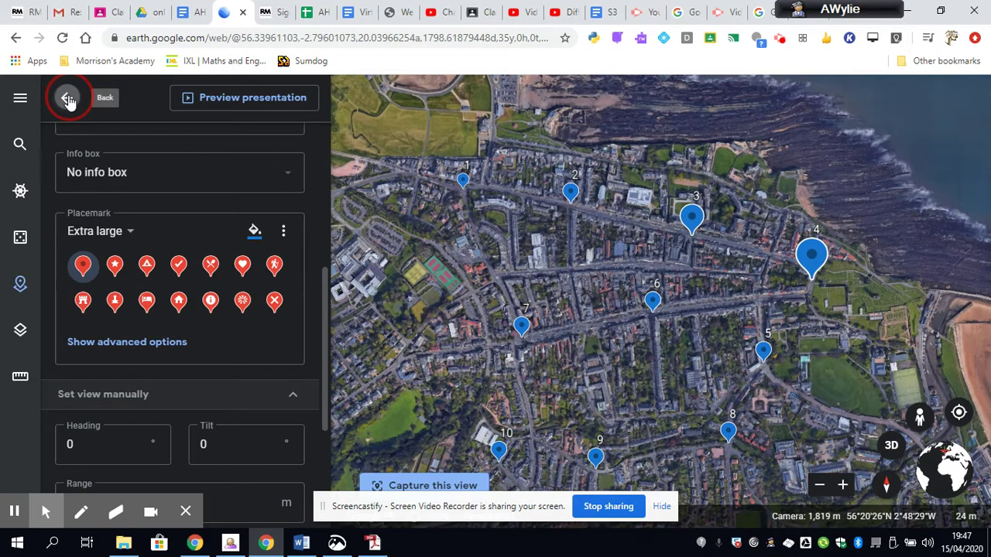
click(67, 99)
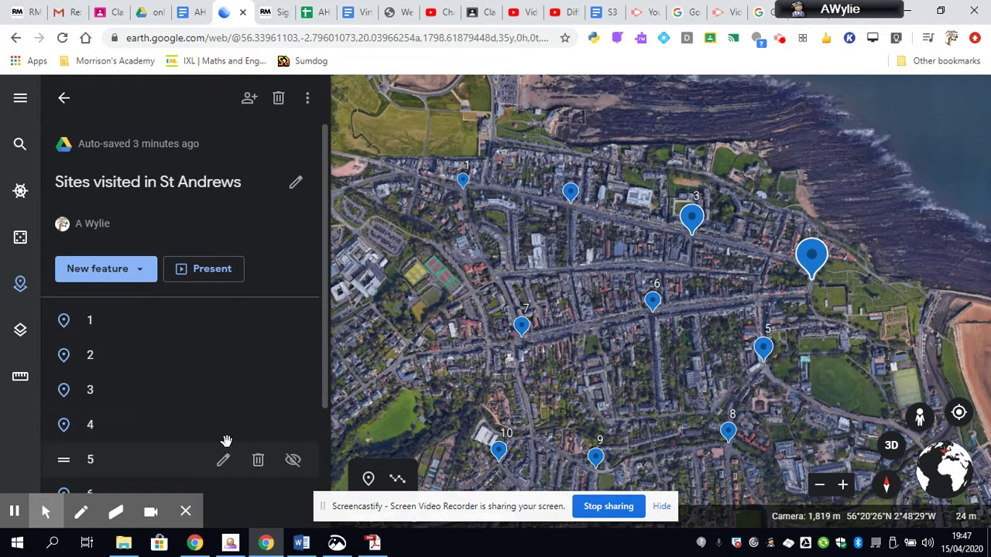
- Open placemark 4 for editing and review its placemark size options
click(223, 426)
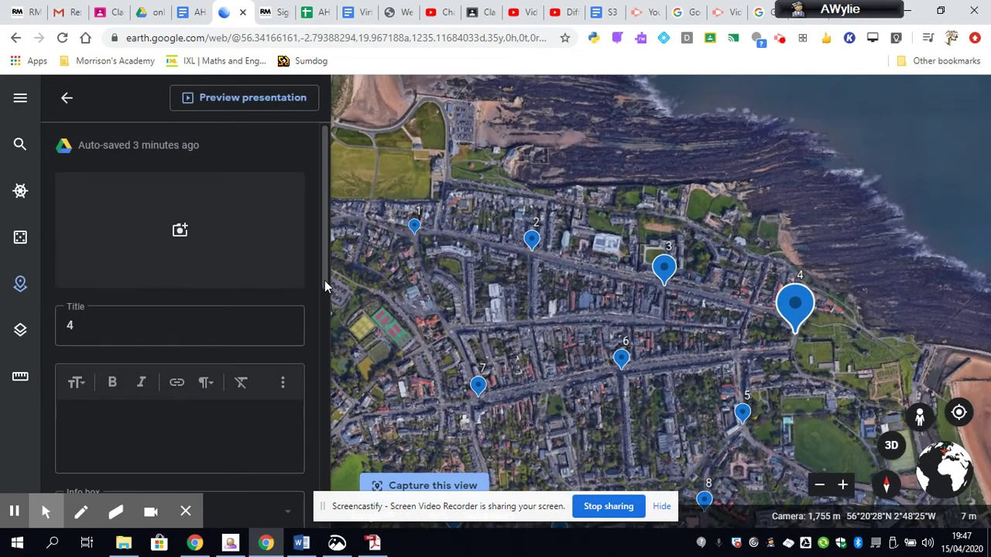
drag(324, 283, 283, 445)
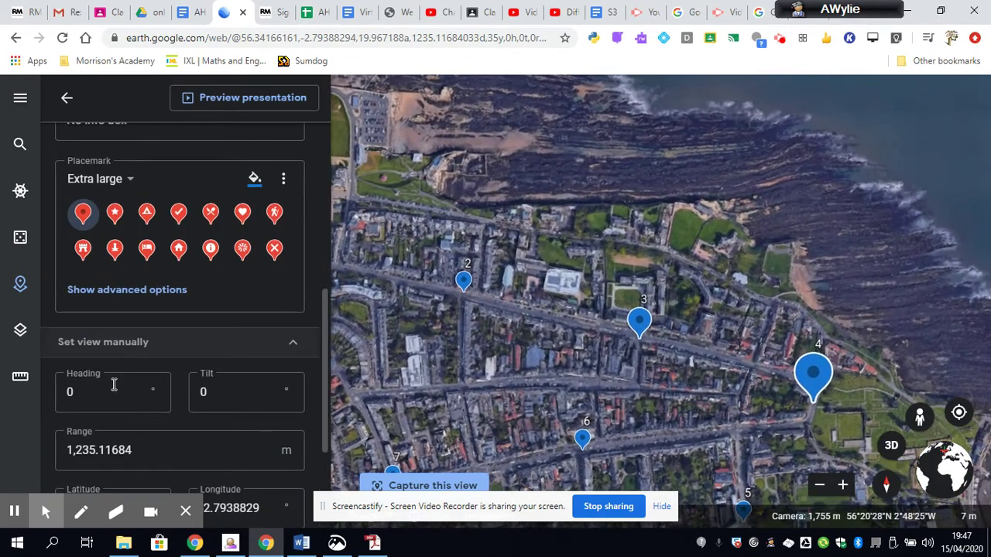
scroll(99, 370, down, 2)
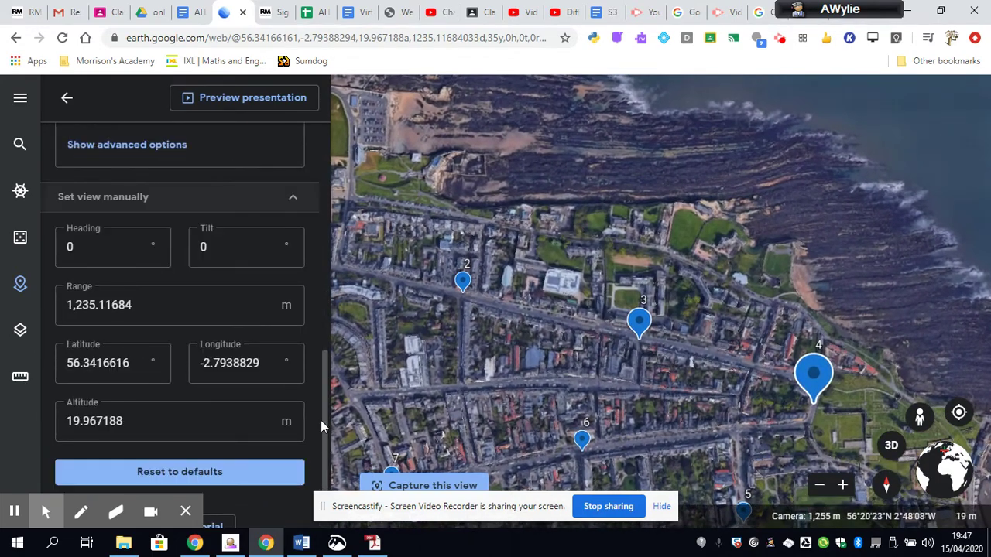
drag(325, 423, 319, 353)
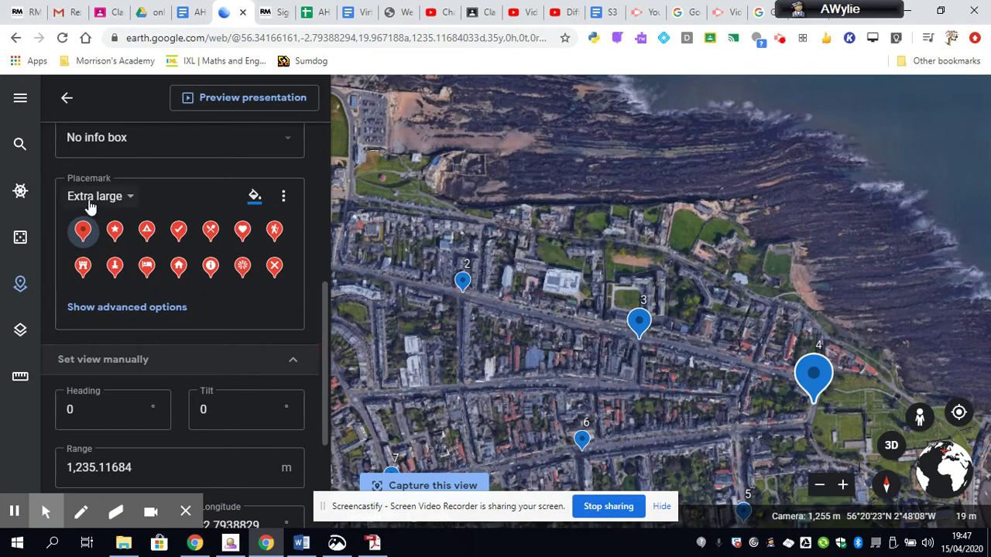
click(90, 198)
click(92, 293)
drag(390, 396, 527, 223)
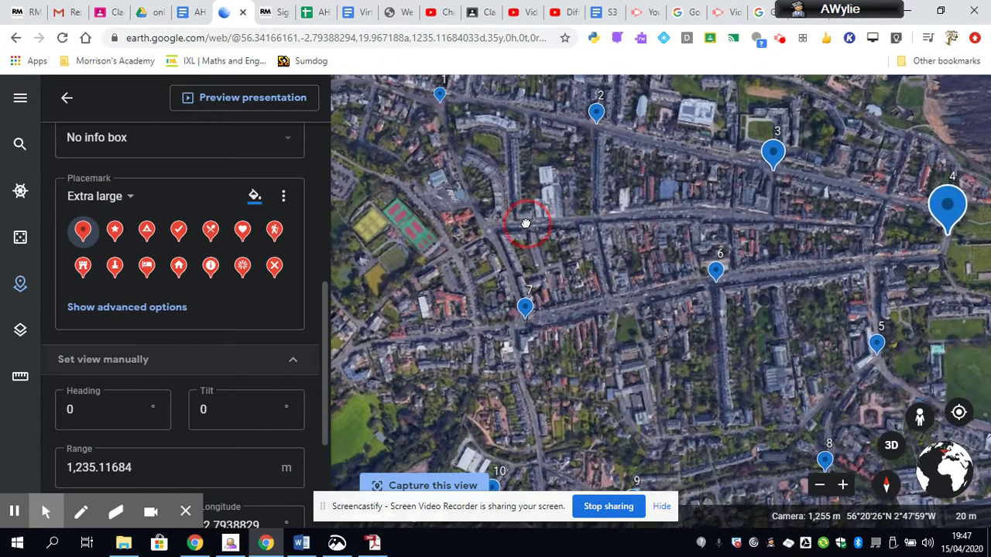
- Set the size of placemark 7 to Extra large and return to the project's feature list
click(65, 101)
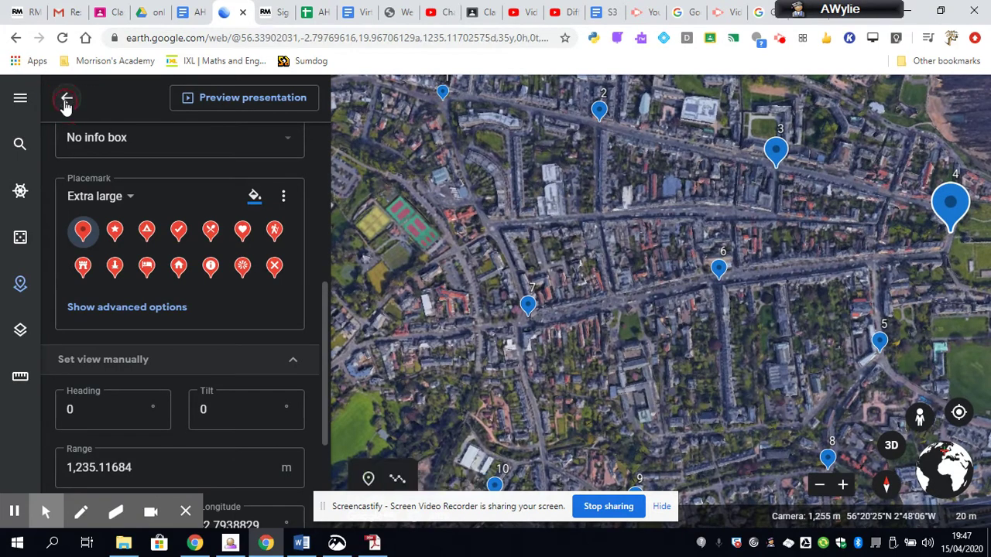
scroll(88, 454, down, 2)
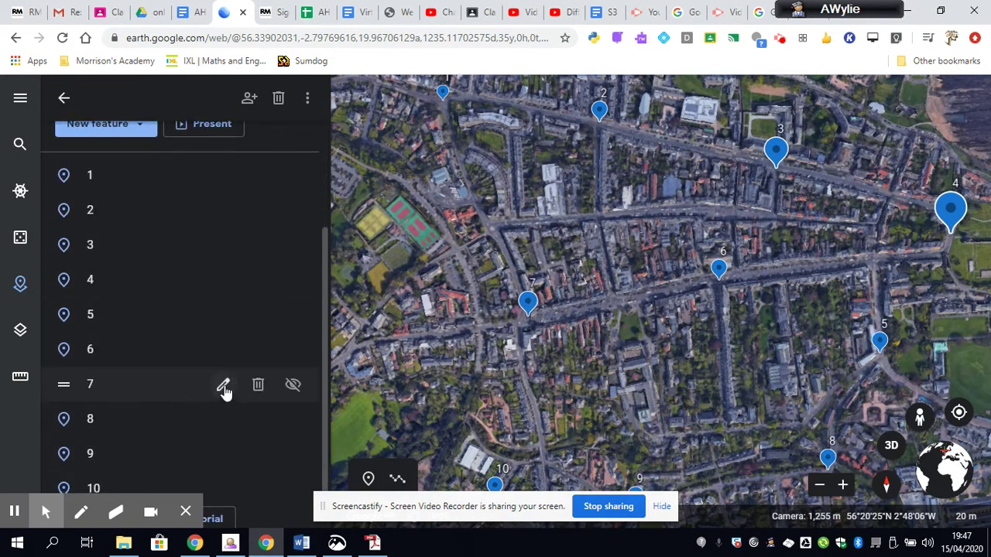
click(223, 386)
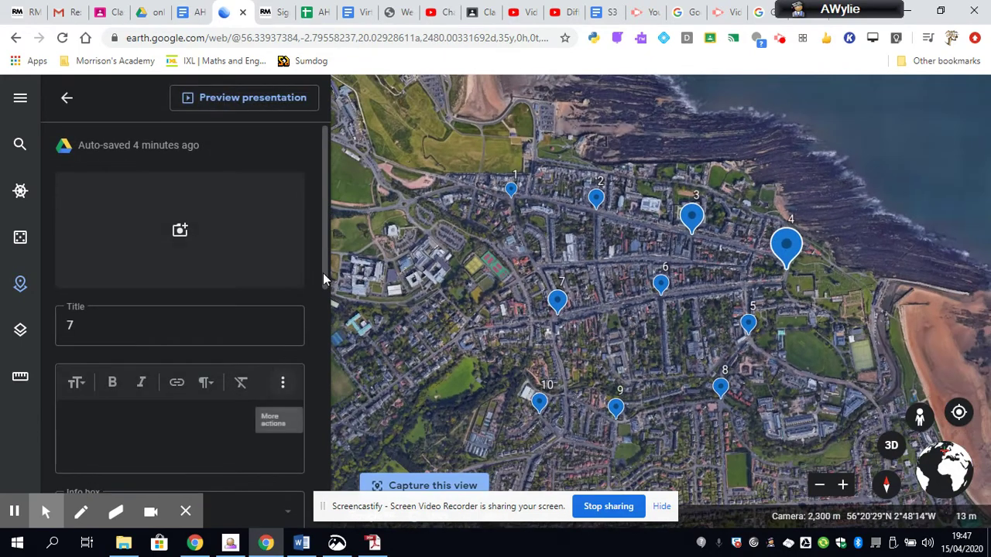
click(324, 276)
scroll(324, 324, down, 3)
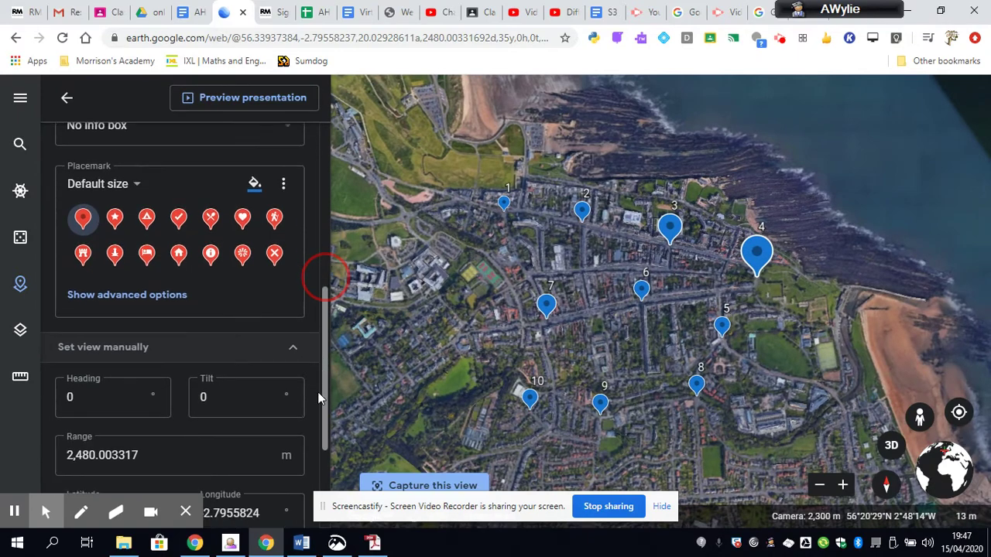
scroll(311, 368, up, 1)
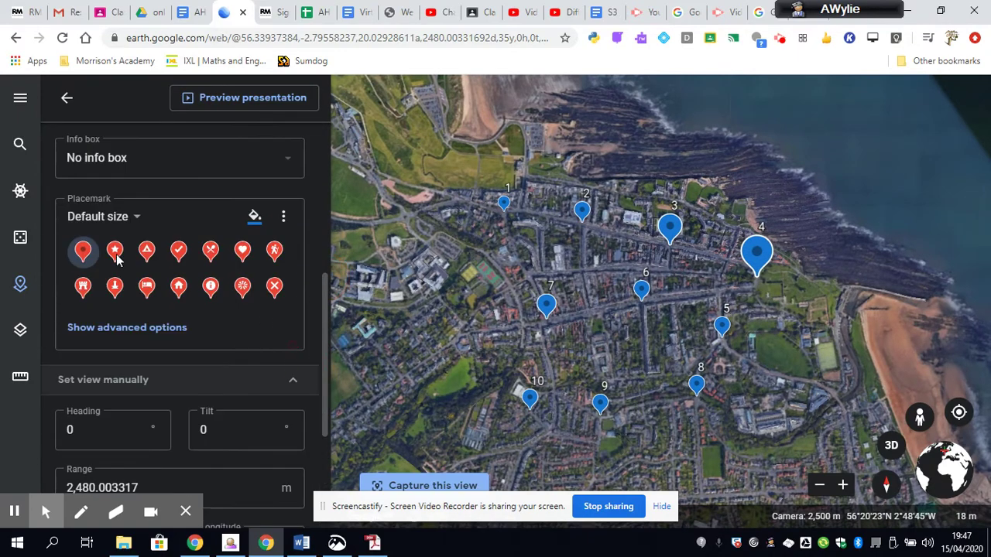
click(94, 219)
click(88, 318)
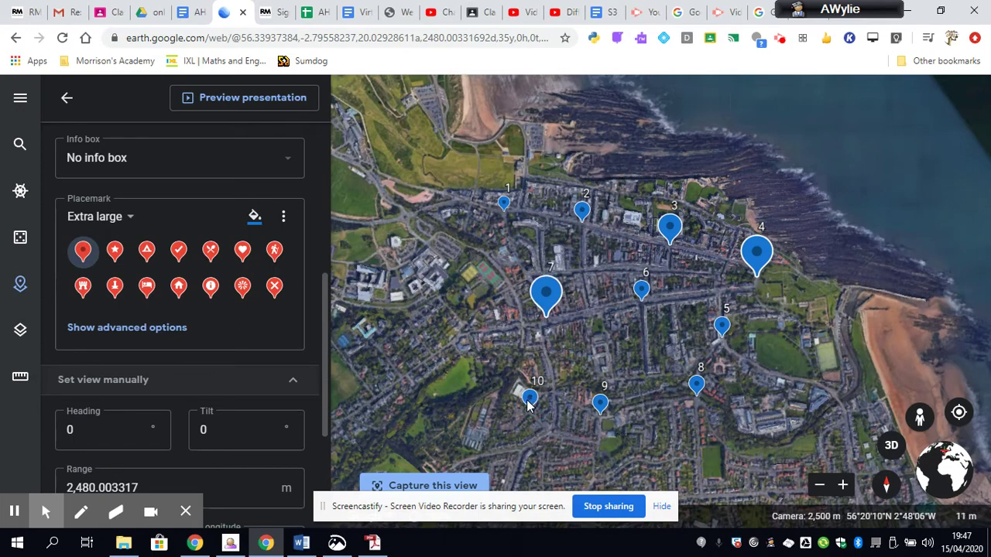
scroll(527, 401, up, 3)
click(461, 360)
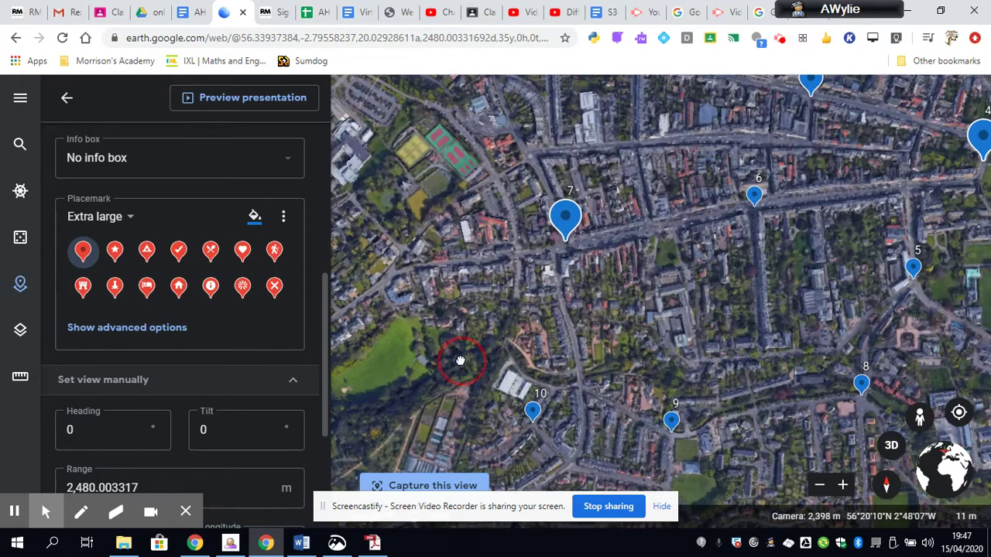
click(64, 97)
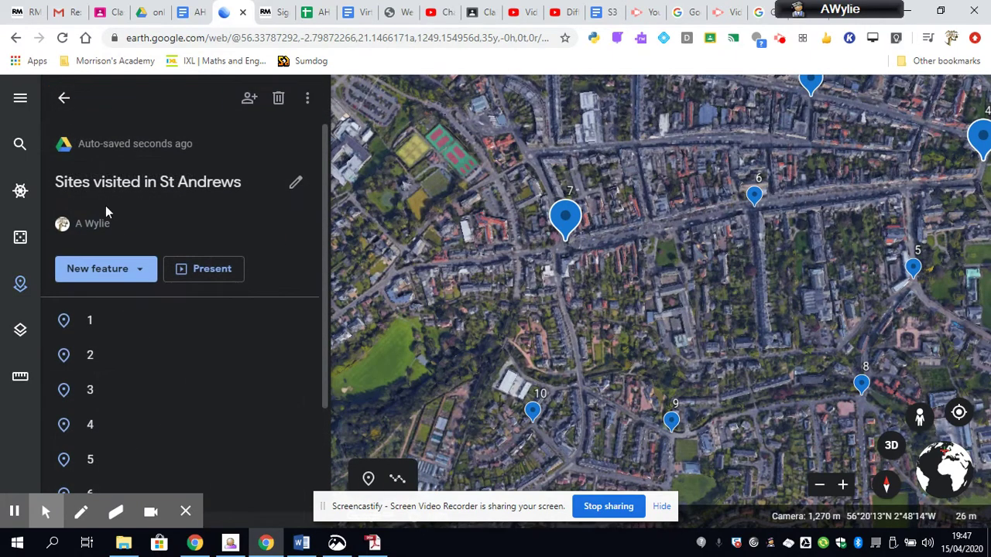
- Open placemark 10 for editing and set its size to Extra large
scroll(105, 371, down, 3)
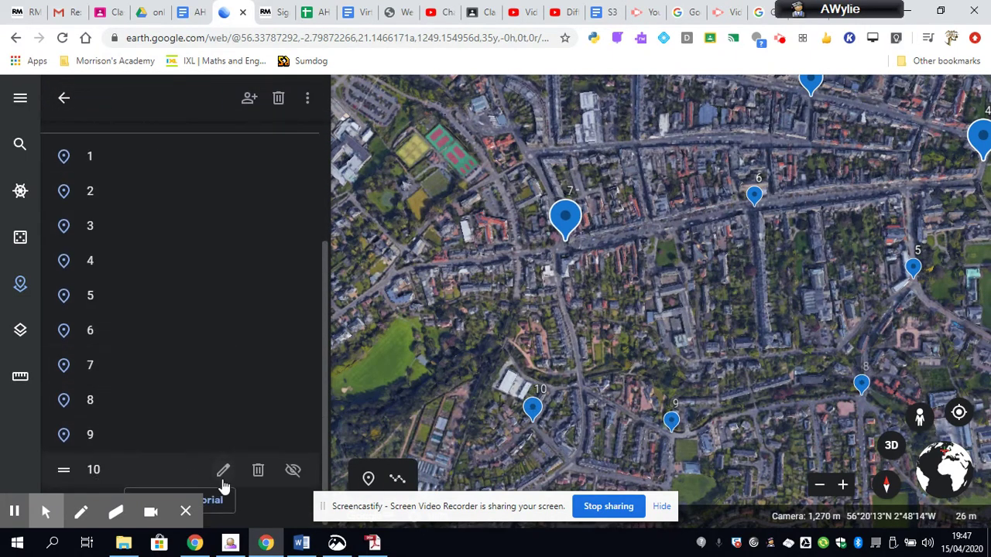
click(222, 473)
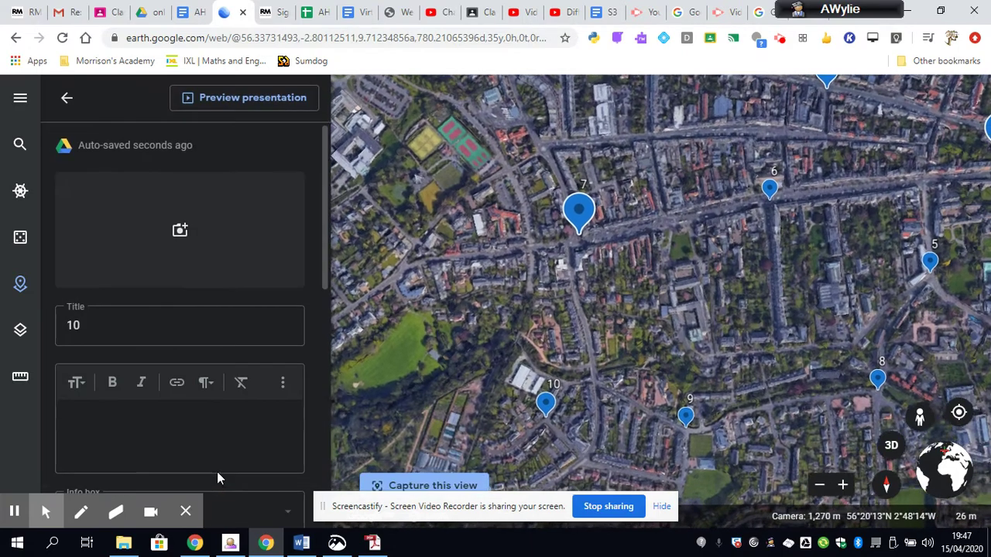
mouse_move(325, 263)
mouse_down()
mouse_move(321, 430)
mouse_move(320, 418)
mouse_up()
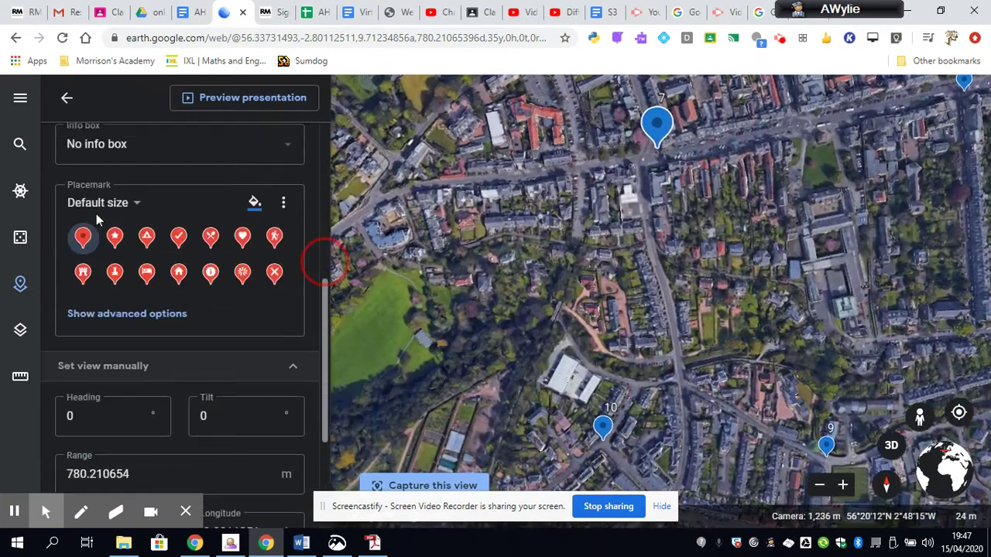
click(135, 212)
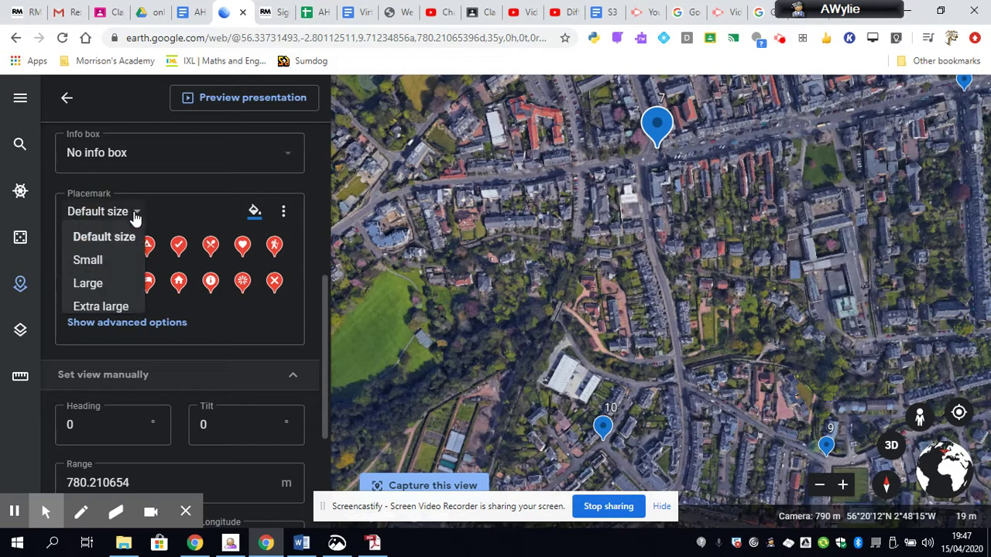
click(95, 311)
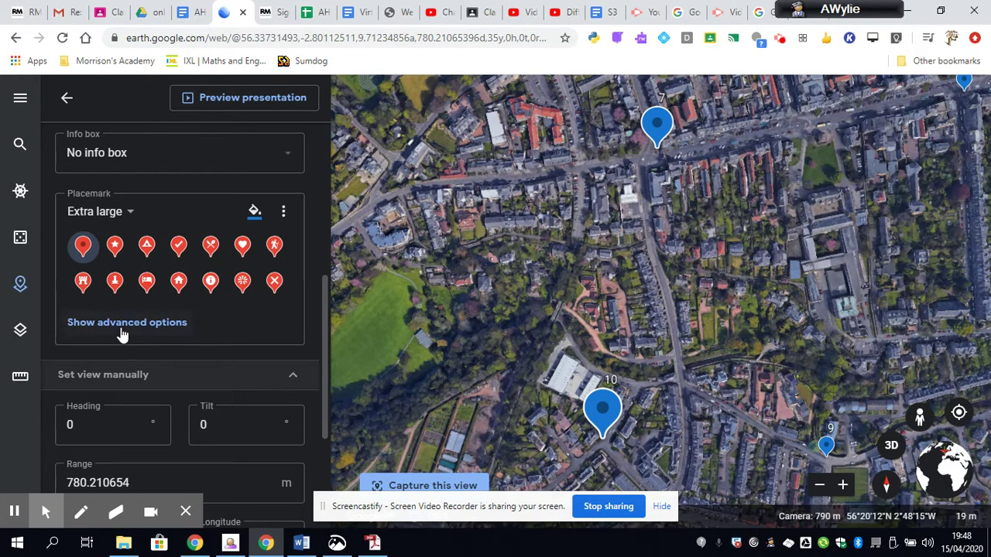
- Leave the placemark editor, frame all ten placemarks on the map and hide the project details to examine their relative sizes
scroll(470, 264, down, 3)
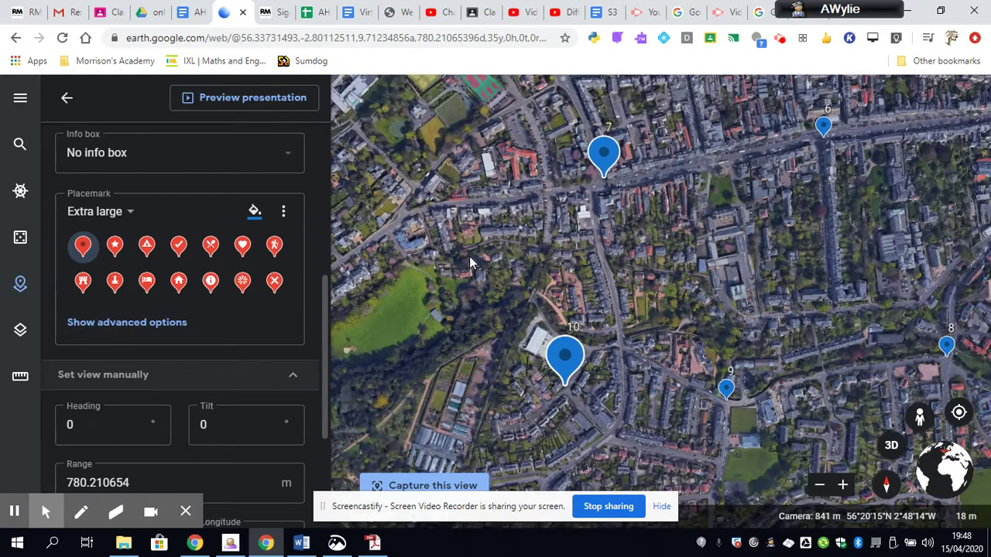
scroll(470, 262, down, 3)
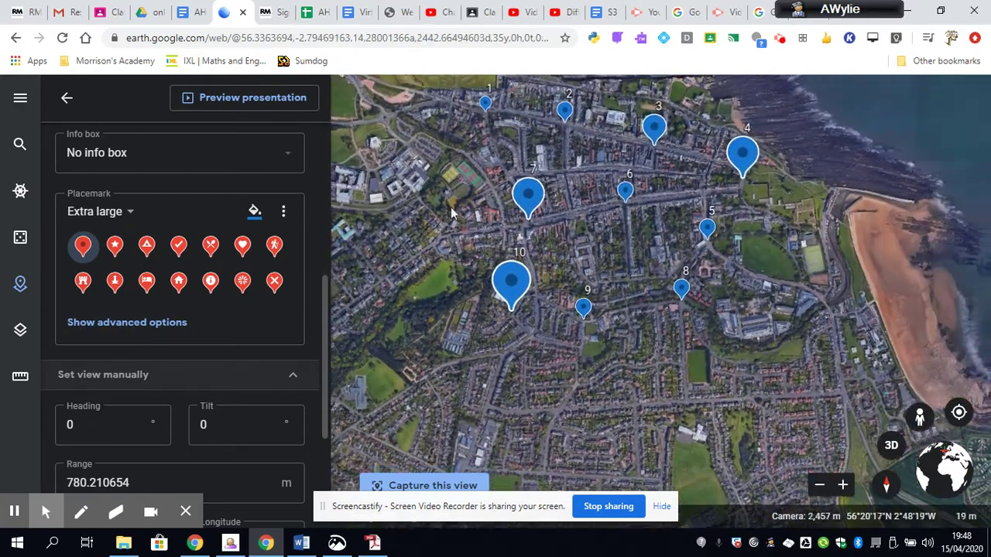
drag(452, 209, 442, 247)
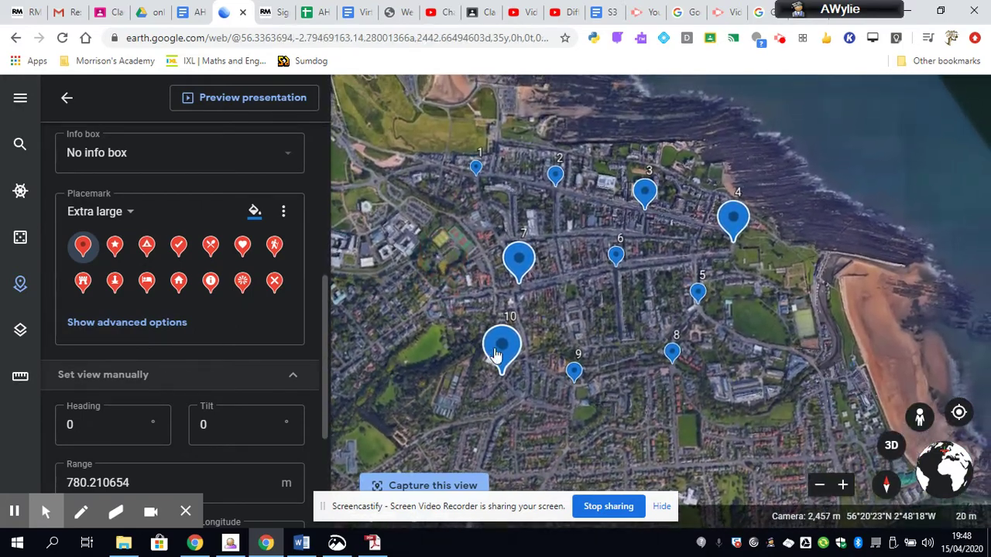
scroll(451, 313, up, 2)
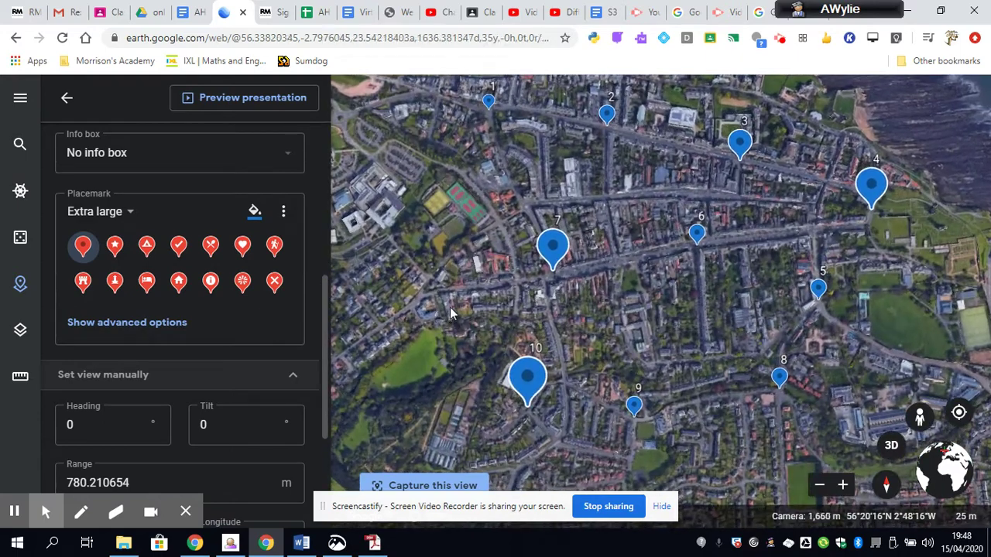
drag(455, 281, 456, 311)
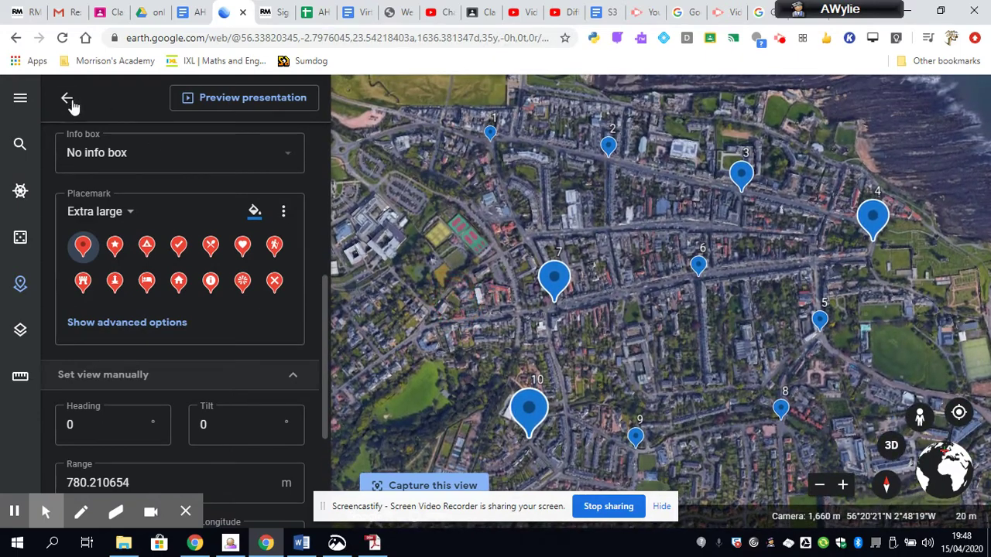
click(68, 99)
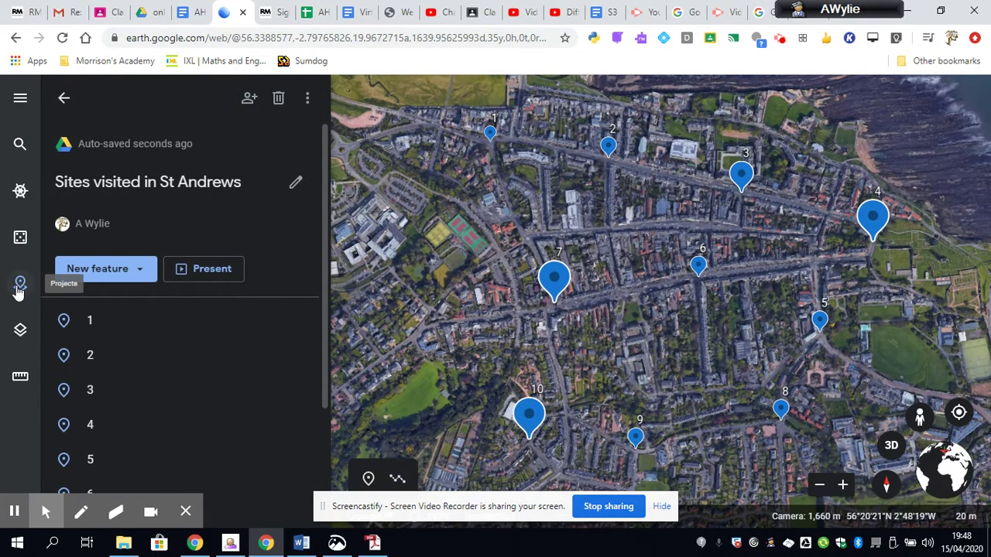
click(20, 288)
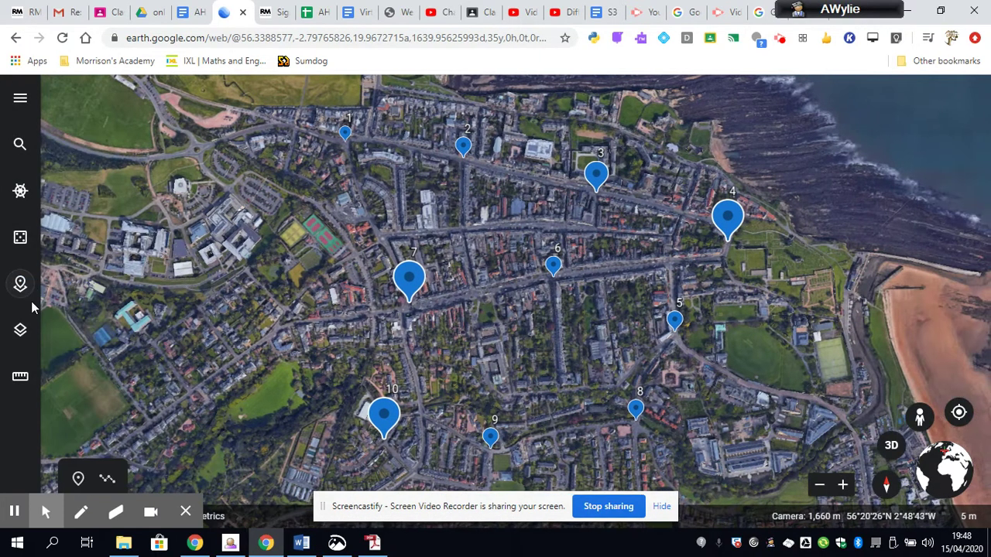
click(218, 334)
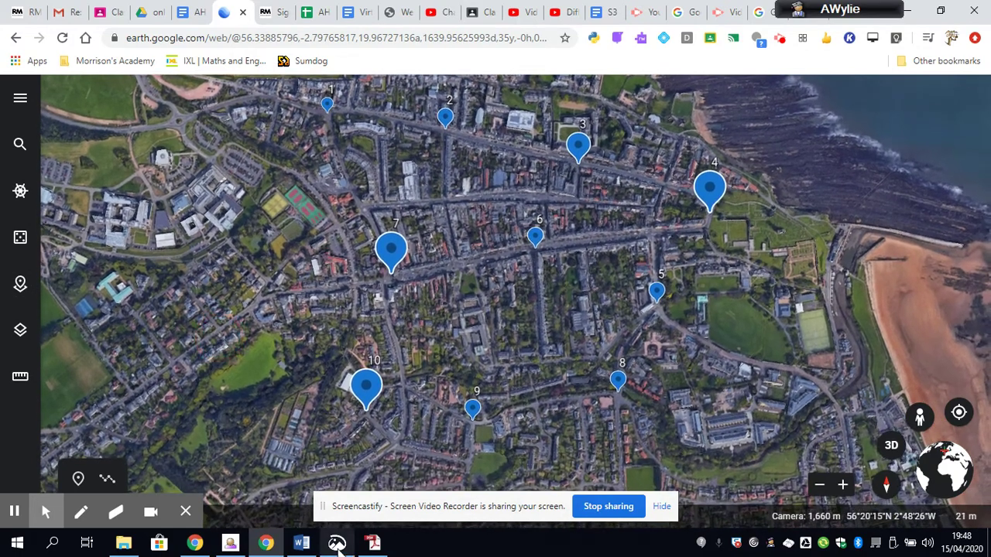
- View the earlier map capture in Snip & Sketch, dismiss it and switch to the "AH GMT Assignment #1" spreadsheet
click(337, 545)
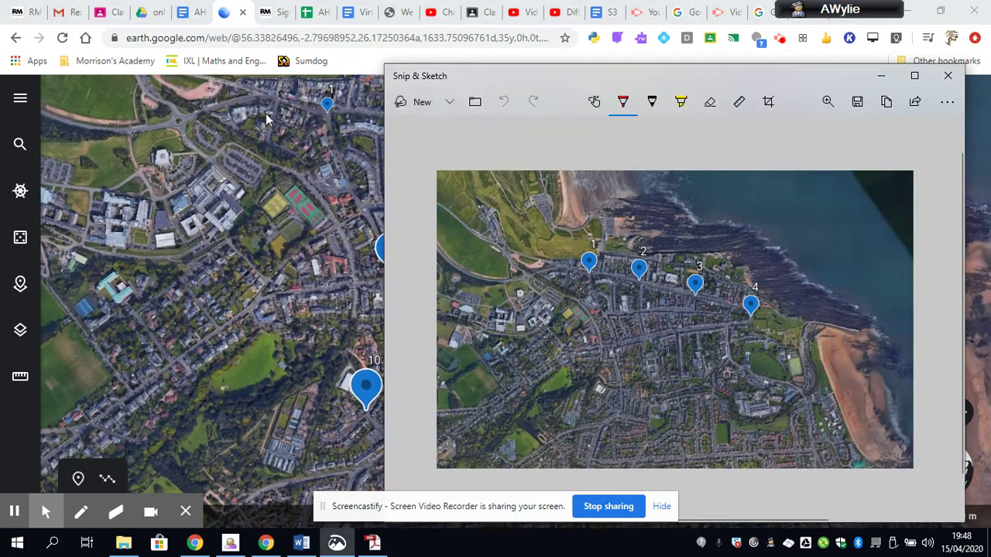
click(255, 91)
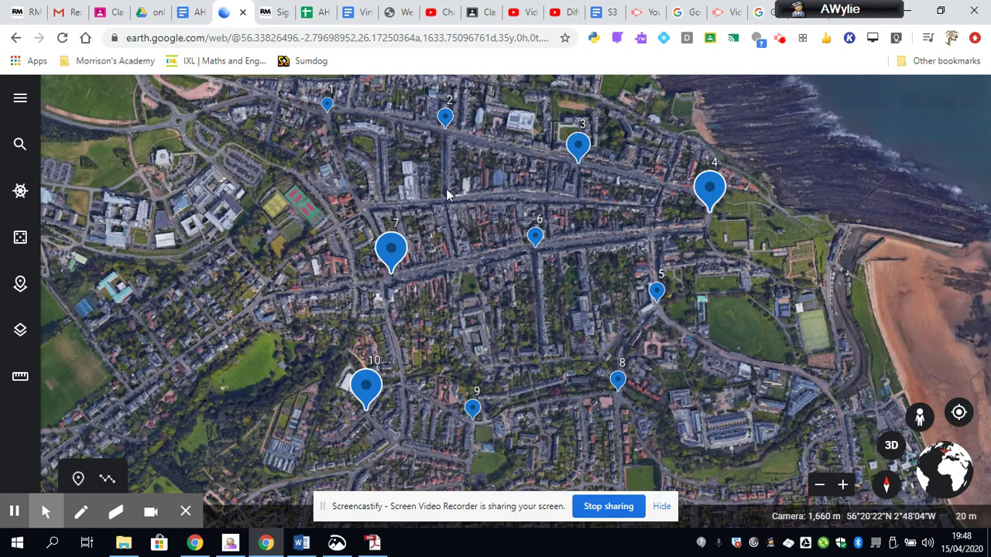
click(311, 12)
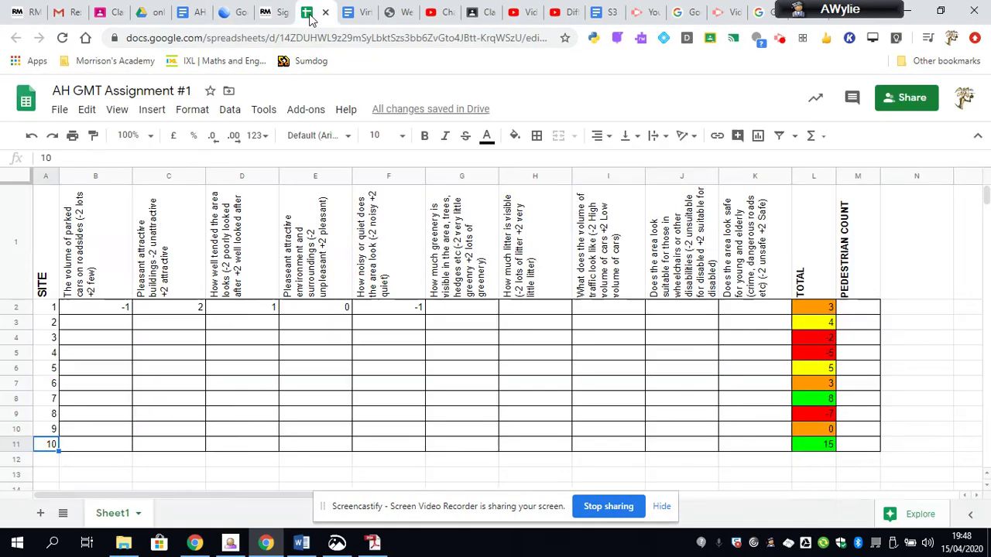